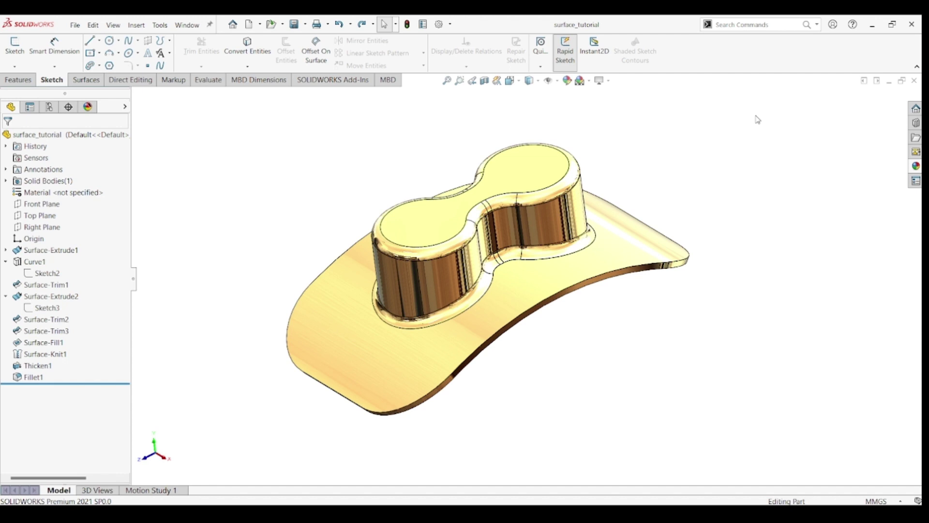
Step: Create a new part document
{"action": "left_click", "coordinate": [75, 25]}
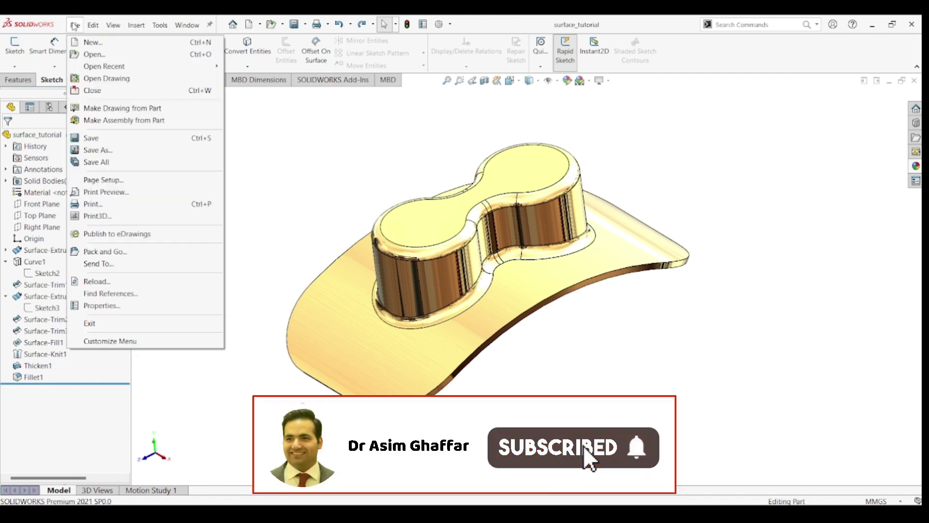
{"action": "left_click", "coordinate": [92, 42]}
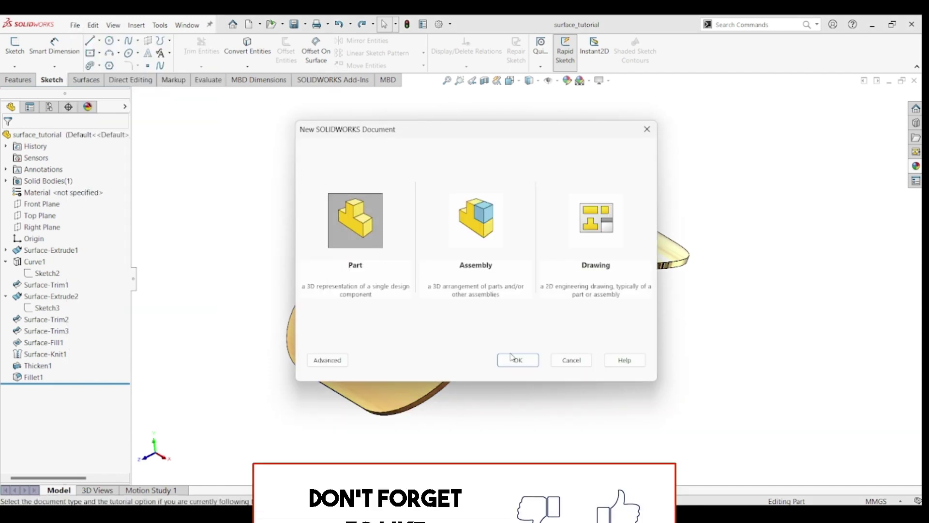
{"action": "left_click", "coordinate": [516, 360]}
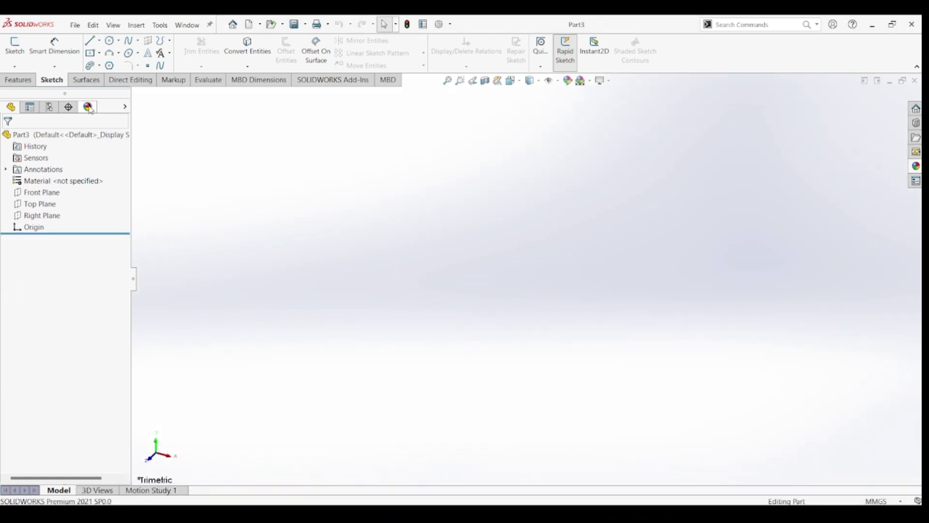
Step: Sketch a three-point arc on the Right Plane, starting at the origin, with a radius of about 79 mm
{"action": "left_click", "coordinate": [14, 46]}
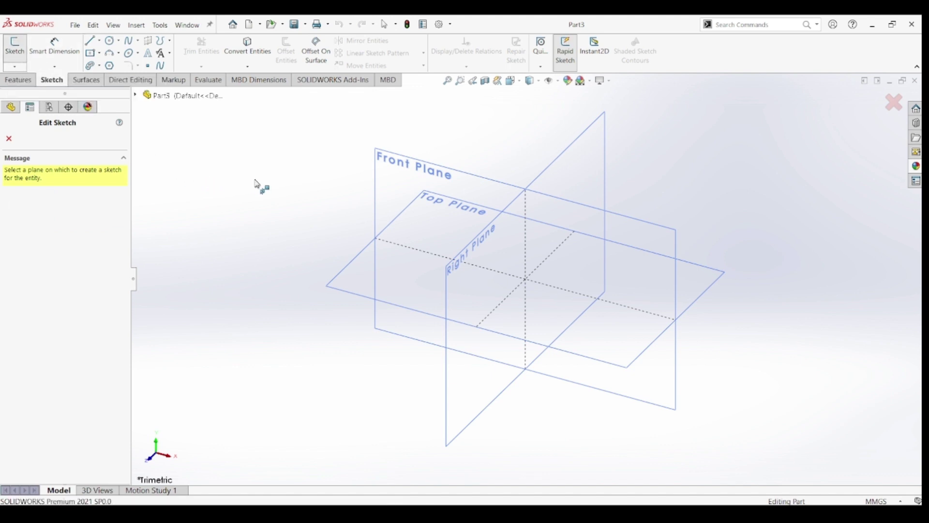
{"action": "left_click", "coordinate": [479, 265]}
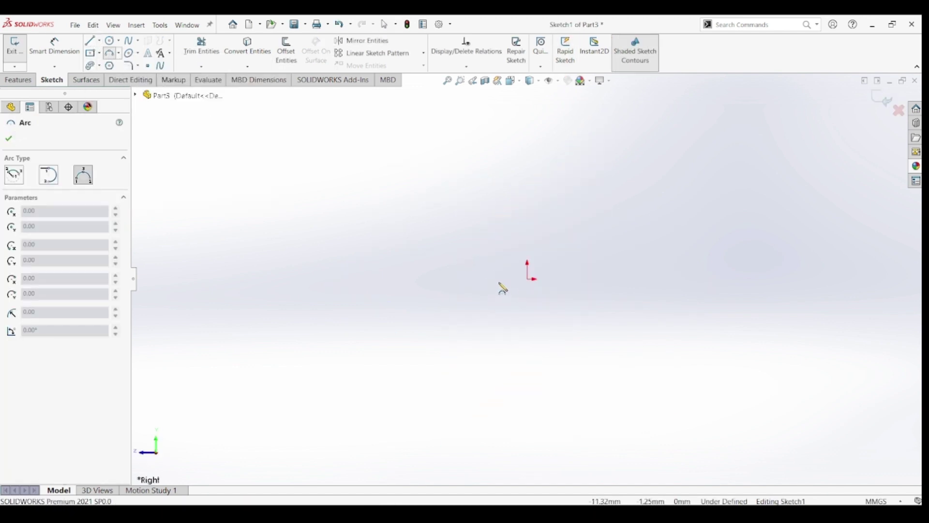
{"action": "left_click_drag", "start_coordinate": [531, 281], "coordinate": [770, 284]}
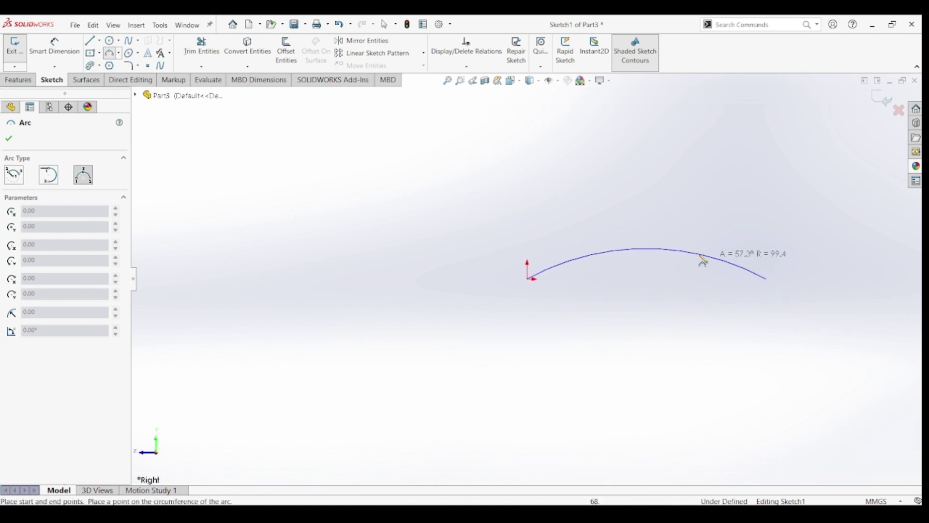
{"action": "left_click", "coordinate": [660, 246]}
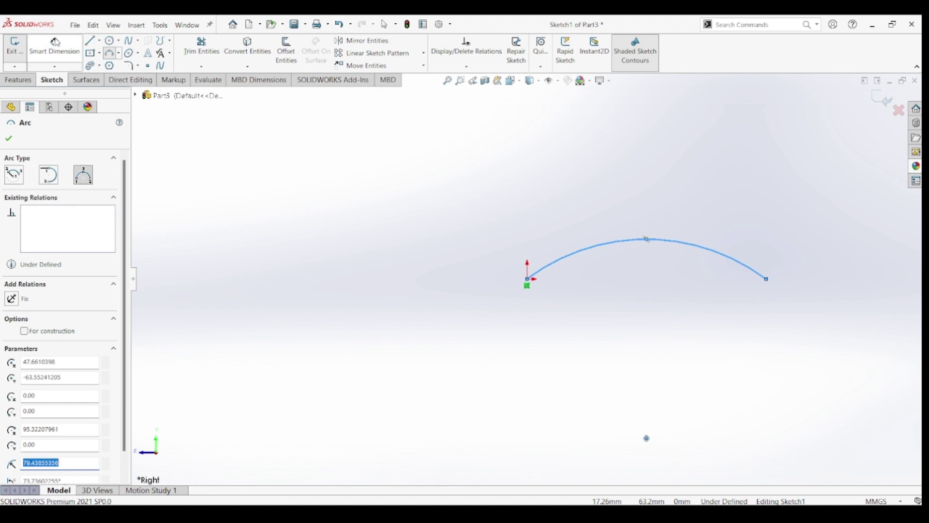
{"action": "key", "text": "Escape"}
Step: Dimension the arc's radius as 100 mm
{"action": "left_click", "coordinate": [597, 245]}
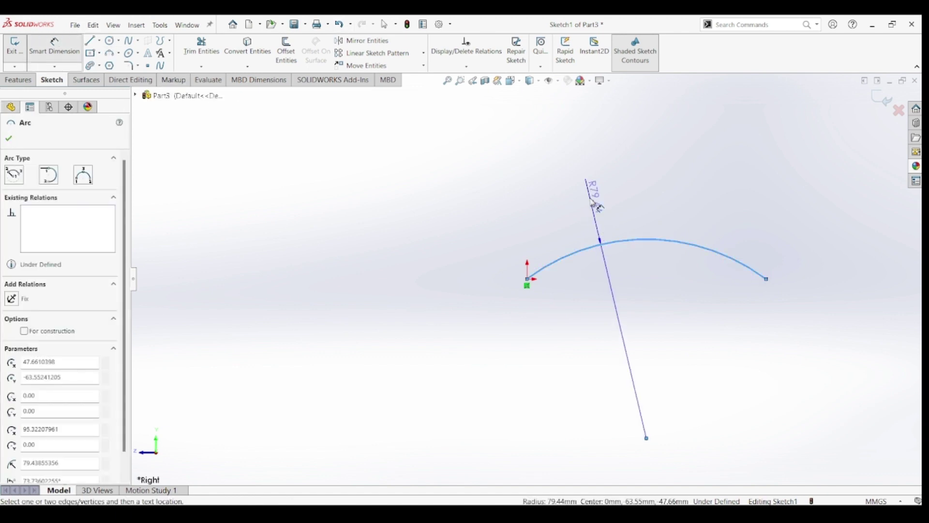
{"action": "left_click", "coordinate": [593, 200]}
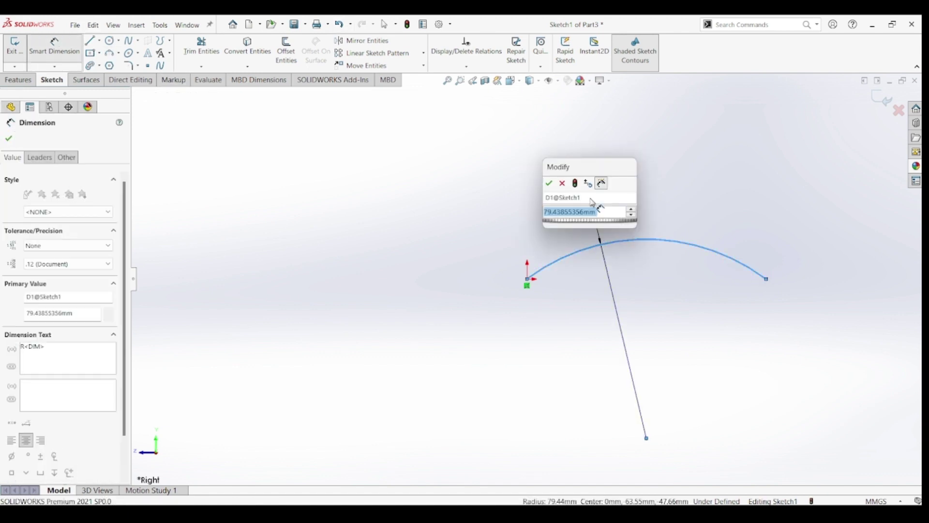
{"action": "type", "text": "100"}
{"action": "key", "text": "Return"}
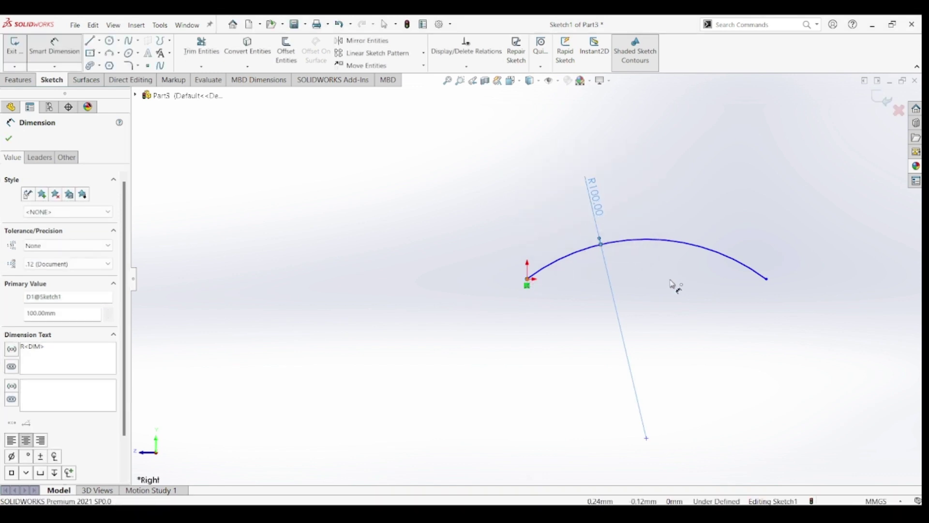
Step: Dimension the distance between the arc's two endpoints as 120 mm
{"action": "left_click", "coordinate": [763, 282]}
{"action": "left_click", "coordinate": [528, 279]}
{"action": "left_click", "coordinate": [656, 312]}
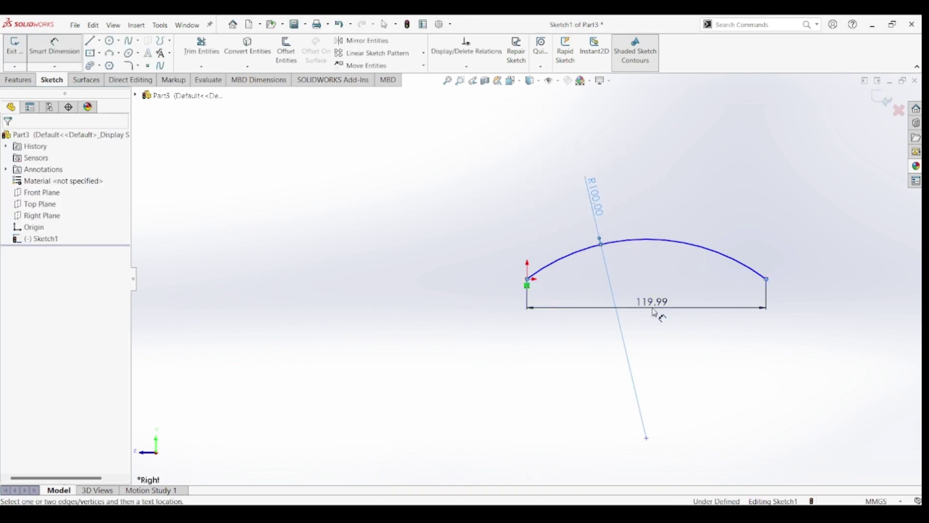
{"action": "type", "text": "120"}
{"action": "key", "text": "Return"}
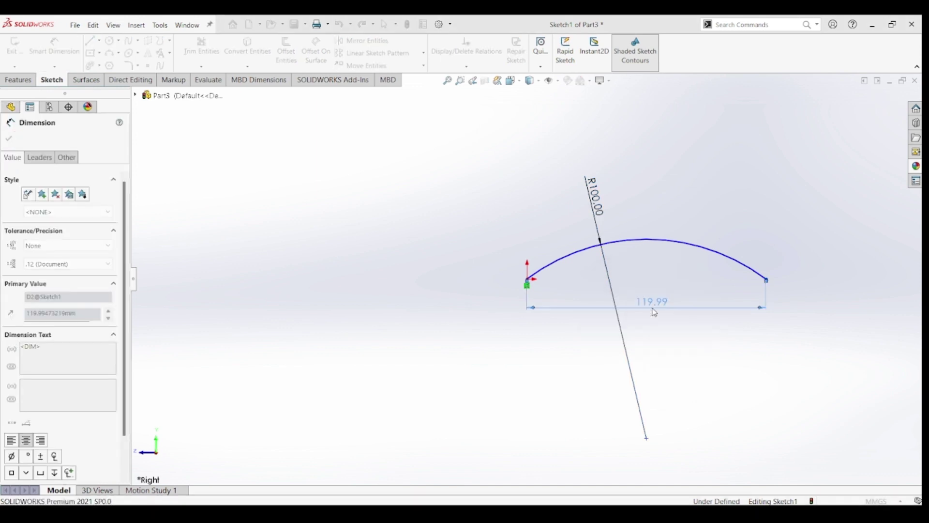
{"action": "key", "text": "Escape"}
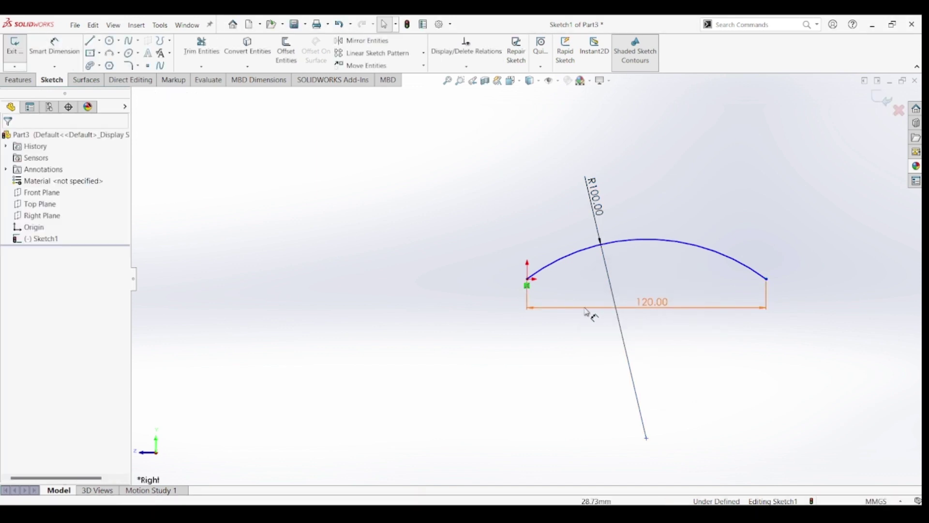
Step: Add a horizontal relation between the arc's start point at the origin and its other endpoint
{"action": "left_click", "coordinate": [767, 279]}
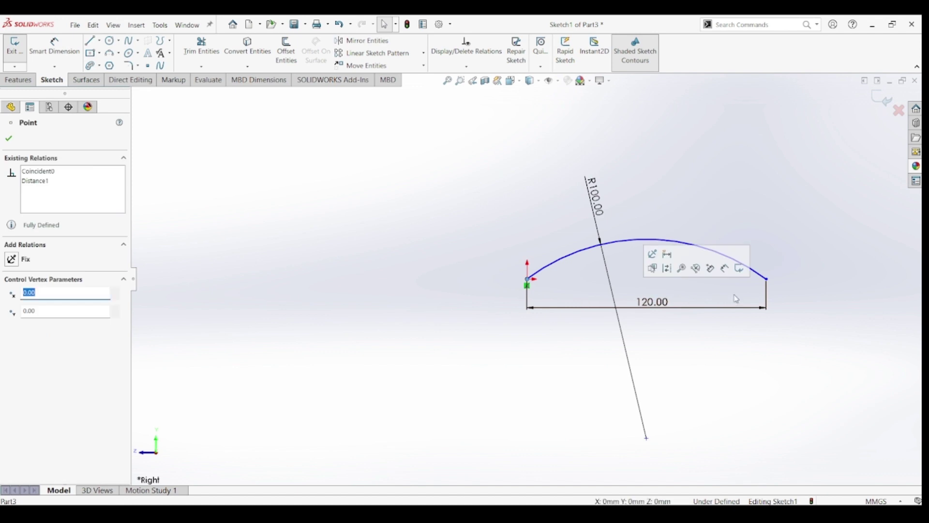
{"action": "left_click", "coordinate": [767, 280], "text": "ctrl"}
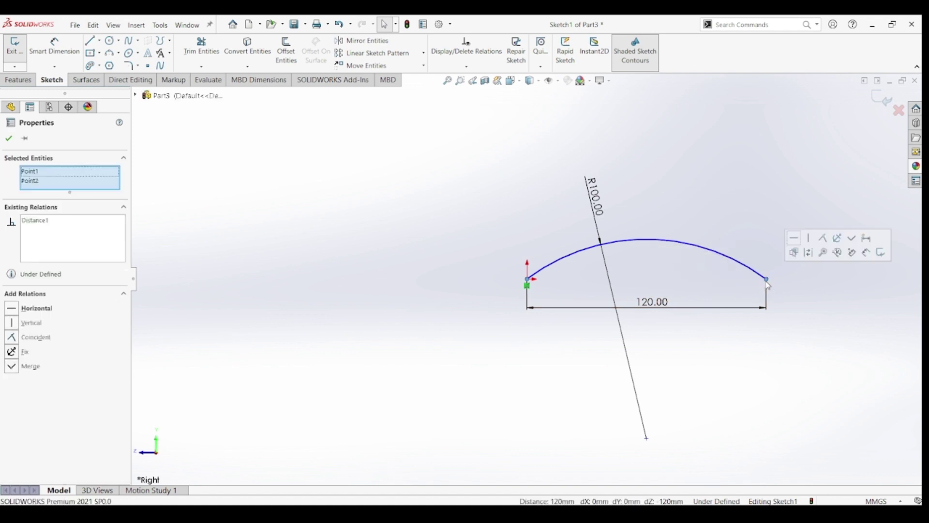
{"action": "left_click", "coordinate": [796, 238]}
{"action": "left_click", "coordinate": [790, 330]}
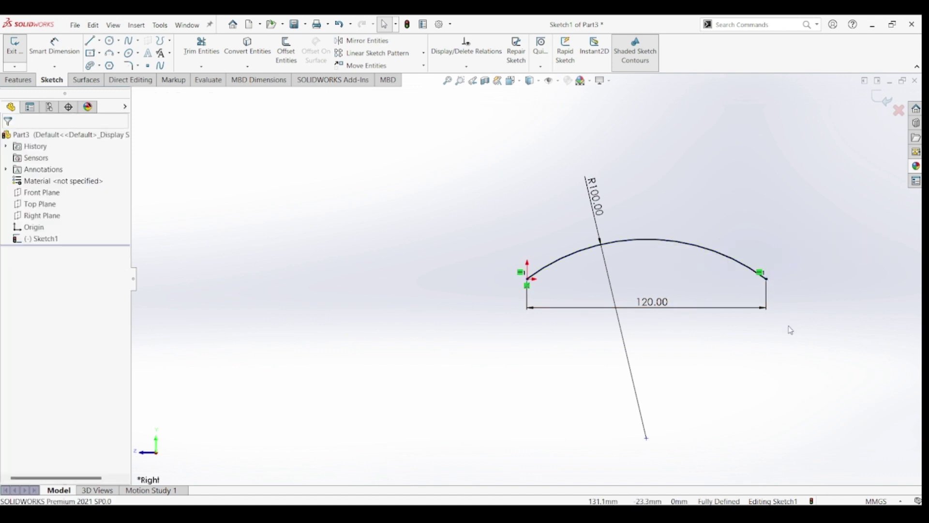
Step: Create an extruded surface from the arc sketch using the Mid Plane end condition with a depth of 70 mm
{"action": "left_click", "coordinate": [86, 80]}
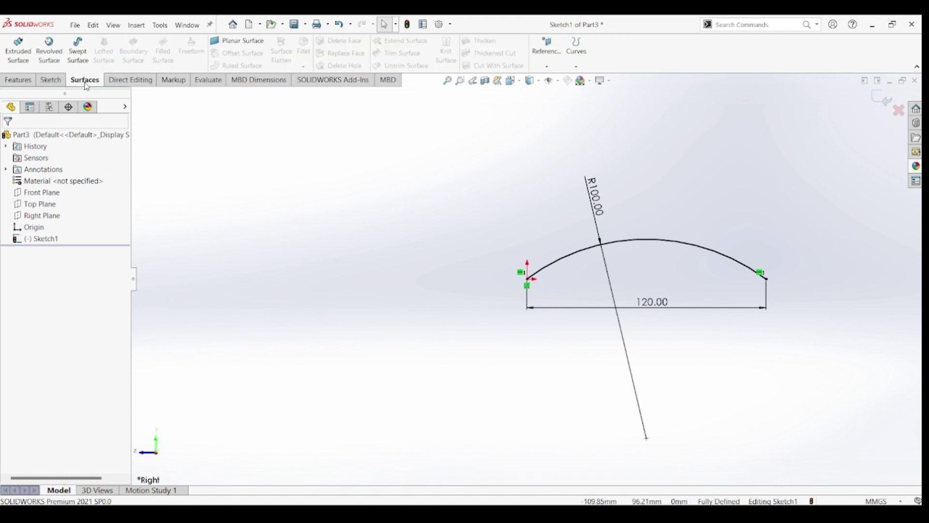
{"action": "left_click", "coordinate": [18, 49]}
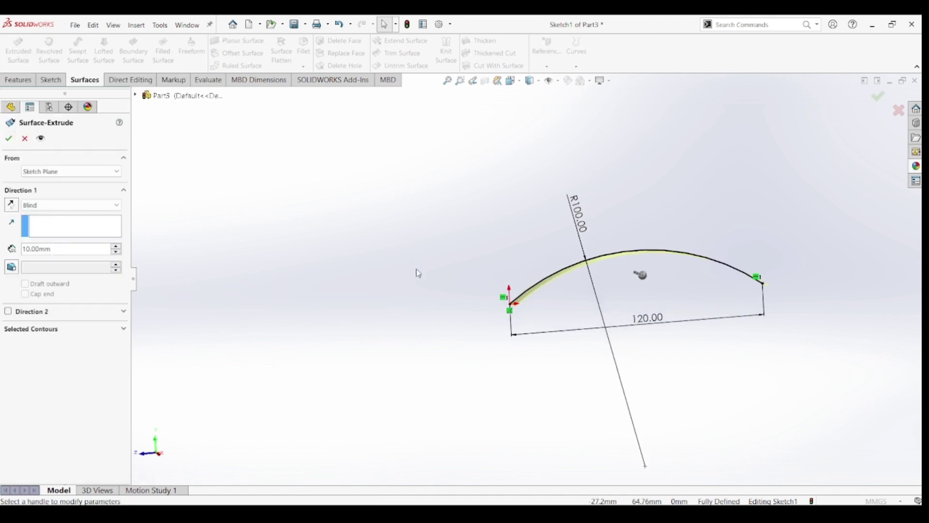
{"action": "left_click", "coordinate": [106, 207]}
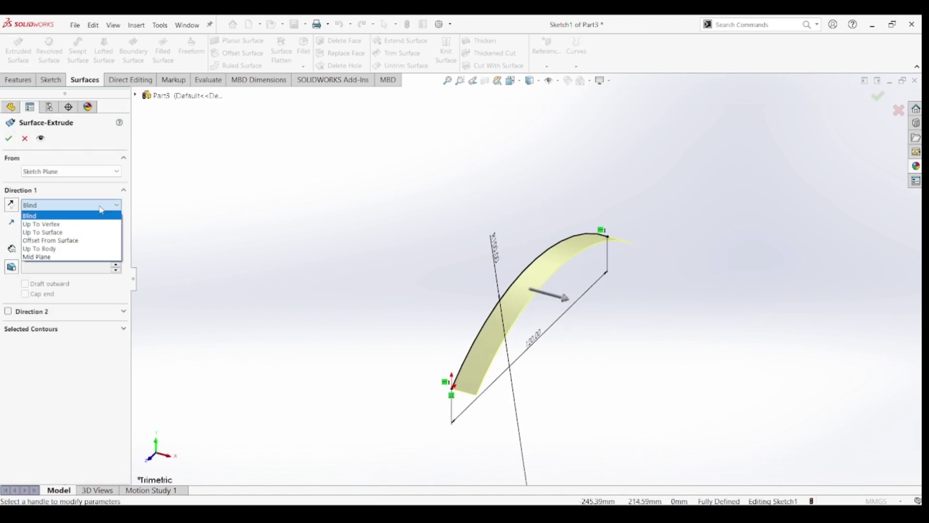
{"action": "left_click", "coordinate": [70, 257]}
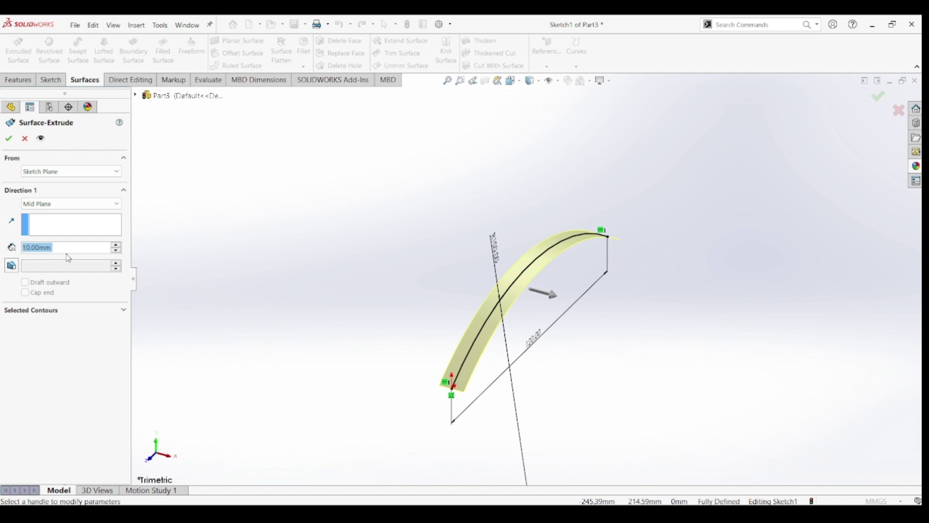
{"action": "type", "text": "70"}
{"action": "key", "text": "Return"}
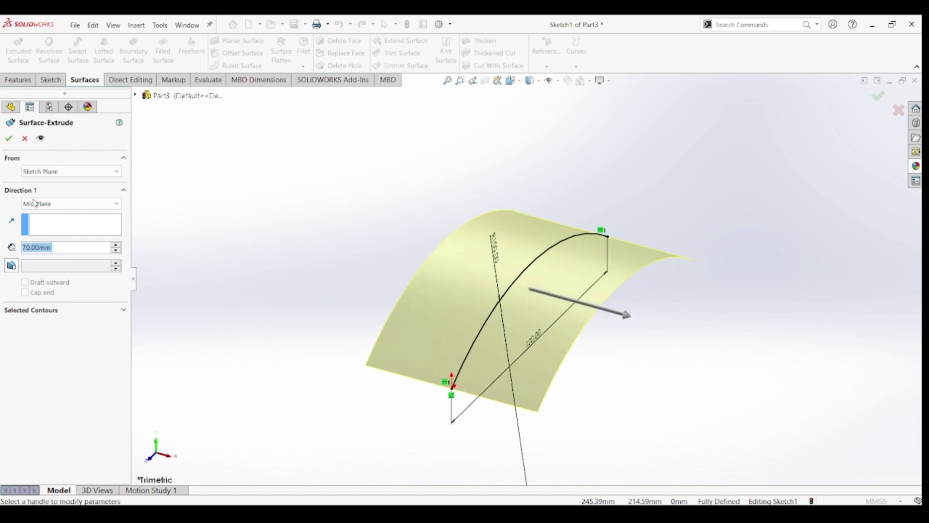
{"action": "left_click", "coordinate": [9, 139]}
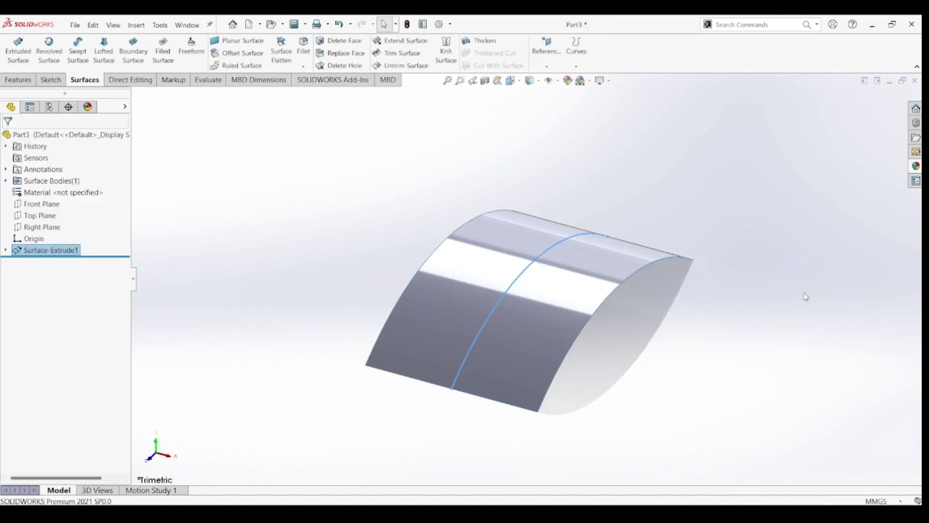
{"action": "left_click", "coordinate": [713, 328]}
Step: Change the applied scene to a plain white background
{"action": "mouse_move", "coordinate": [713, 327]}
{"action": "middle_mouse_down"}
{"action": "mouse_move", "coordinate": [660, 294]}
{"action": "mouse_move", "coordinate": [696, 319]}
{"action": "middle_mouse_up"}
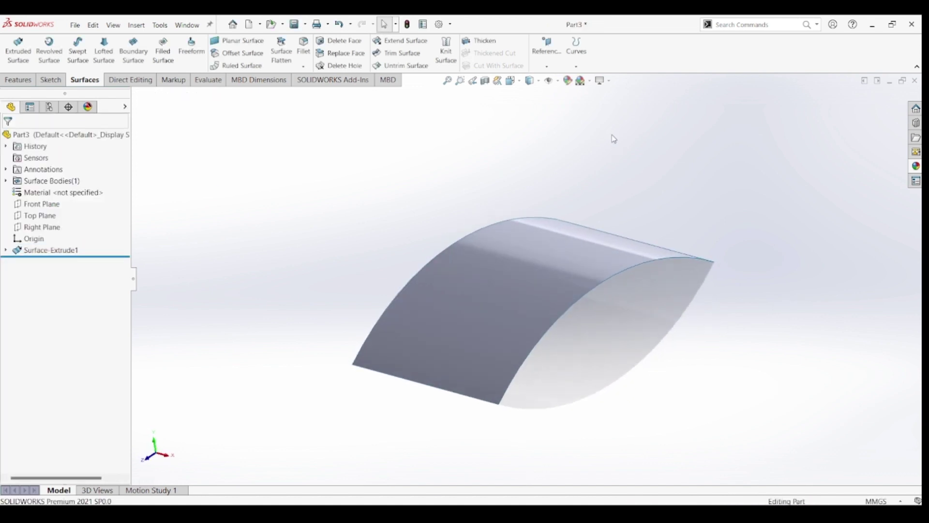
{"action": "left_click", "coordinate": [590, 81]}
{"action": "left_click", "coordinate": [594, 107]}
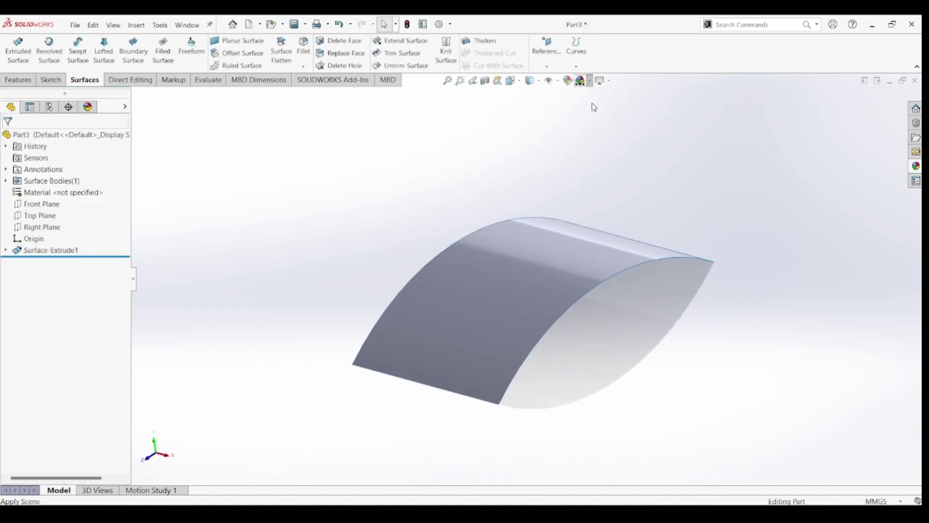
Step: Start a sketch on the Top Plane and convert all four boundary edges of the extruded surface into sketch entities
{"action": "middle_click_drag", "start_coordinate": [655, 321], "coordinate": [640, 308]}
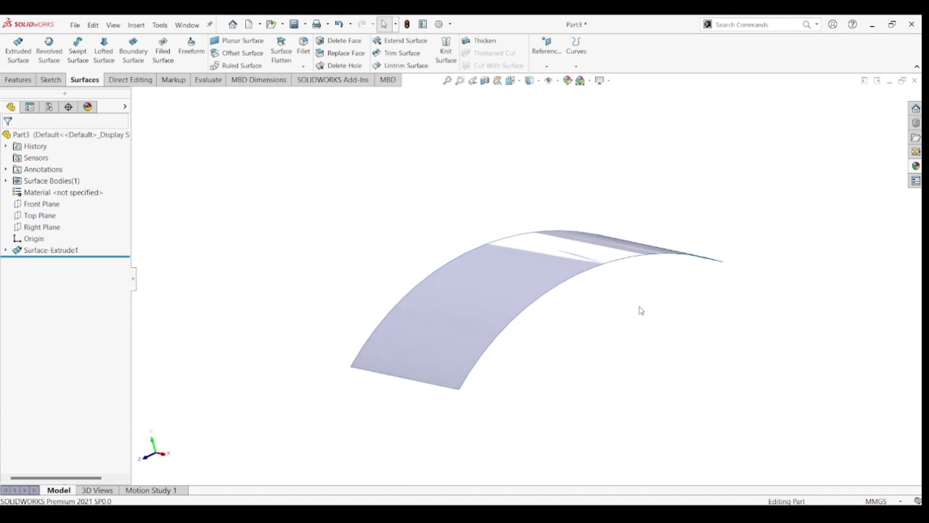
{"action": "key", "text": "ctrl+7"}
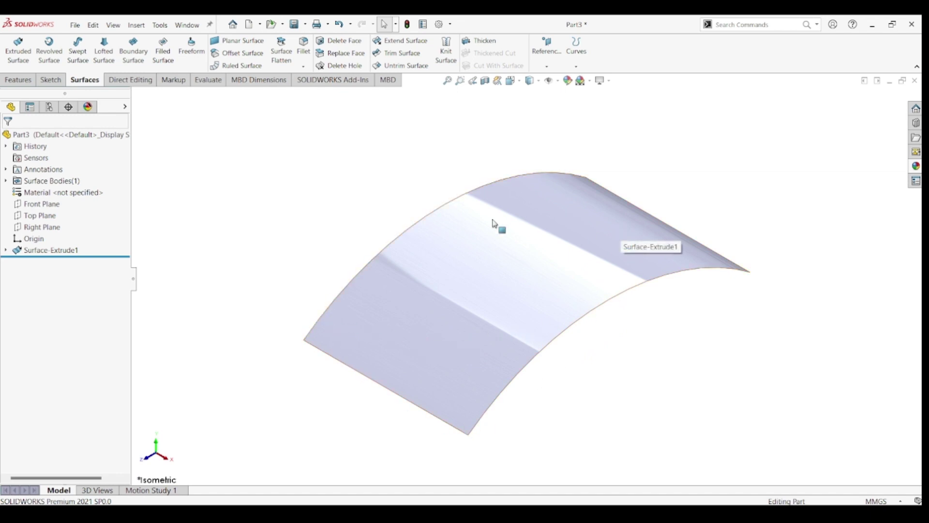
{"action": "left_click", "coordinate": [35, 215]}
{"action": "left_click", "coordinate": [47, 81]}
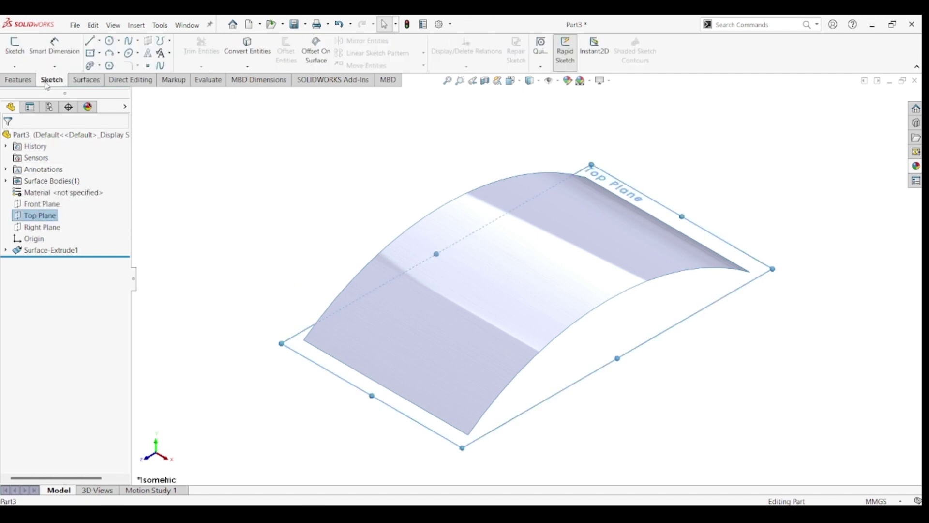
{"action": "left_click", "coordinate": [14, 46]}
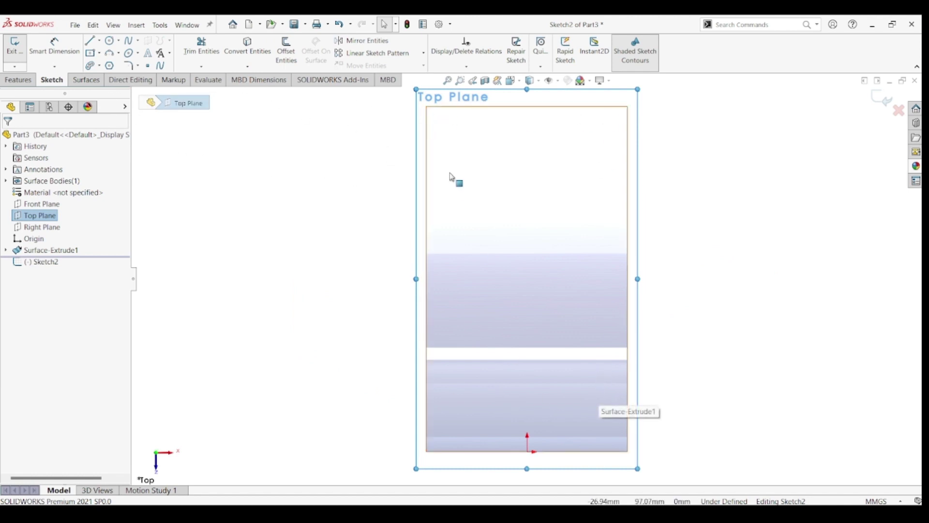
{"action": "left_click", "coordinate": [264, 59]}
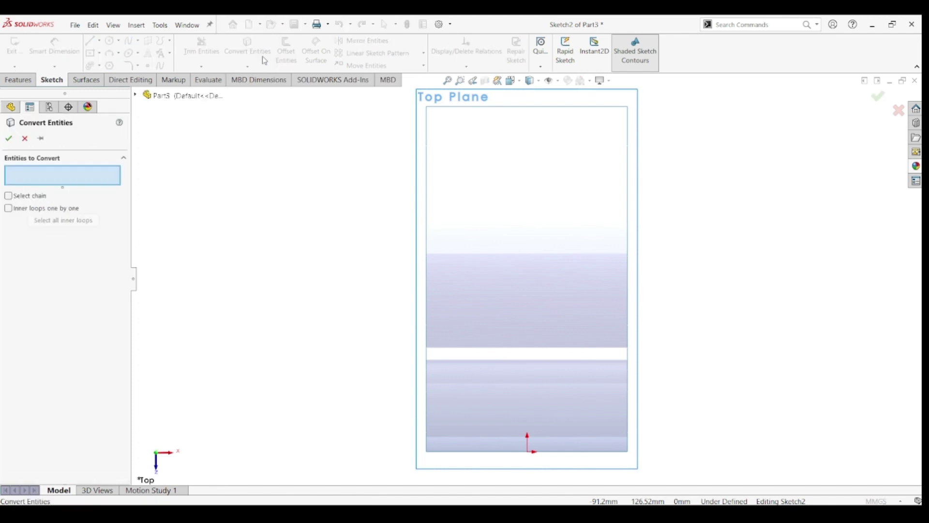
{"action": "left_click", "coordinate": [428, 144]}
{"action": "left_click", "coordinate": [481, 107]}
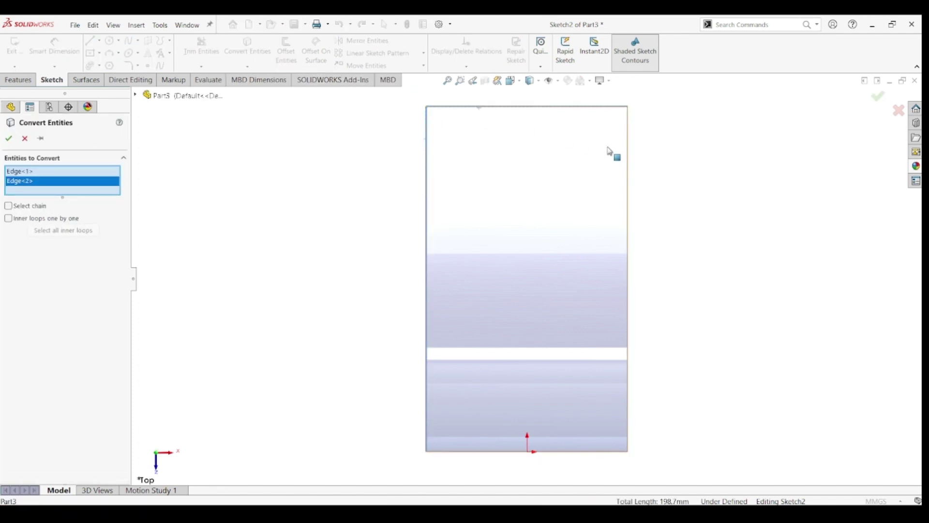
{"action": "left_click", "coordinate": [628, 163]}
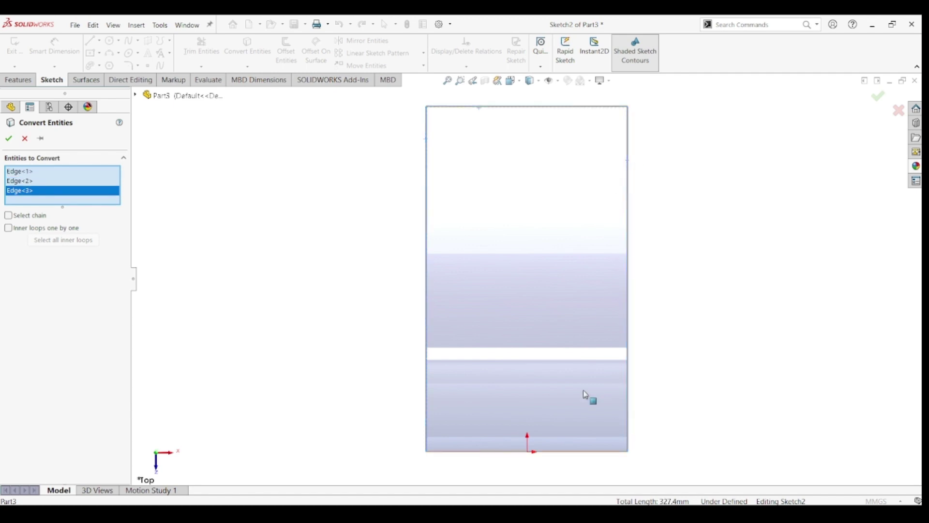
{"action": "left_click", "coordinate": [575, 451]}
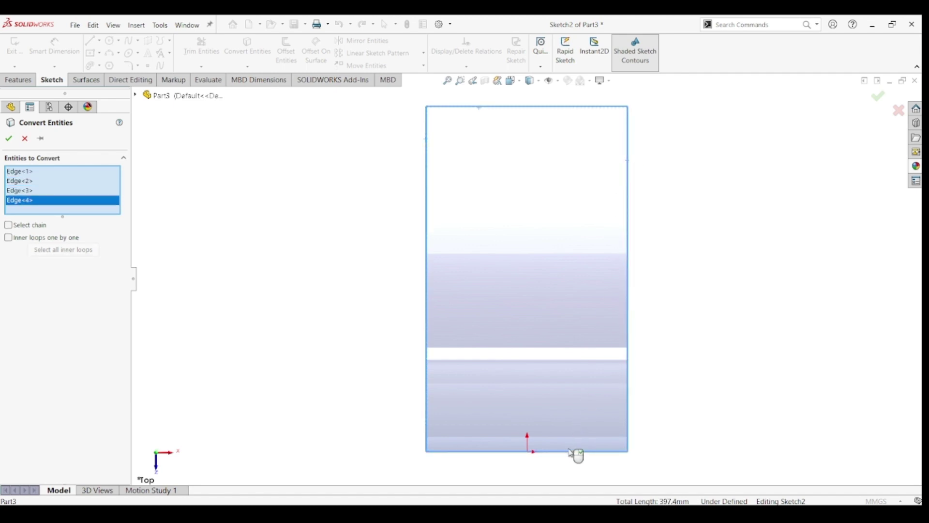
{"action": "left_click", "coordinate": [8, 139]}
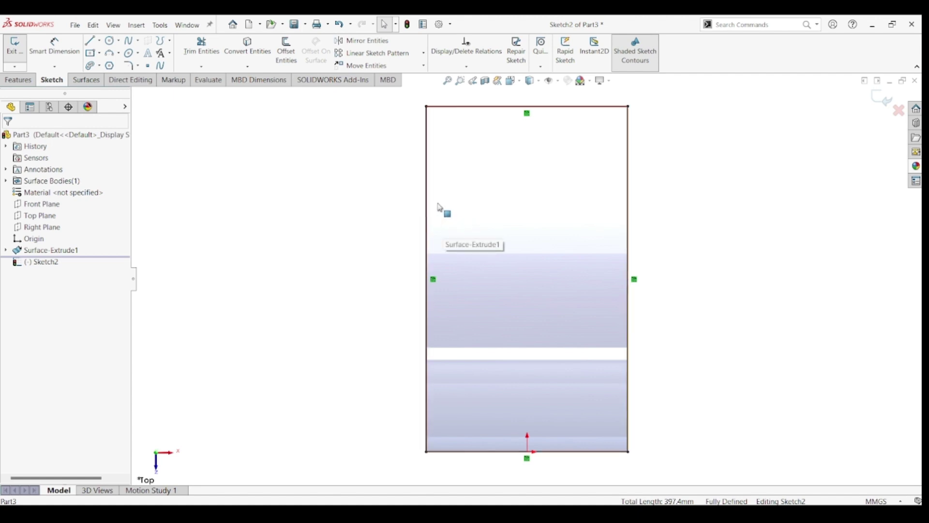
Step: Round the upper-left corner of the converted rectangle with a 20 mm sketch fillet
{"action": "left_click", "coordinate": [128, 66]}
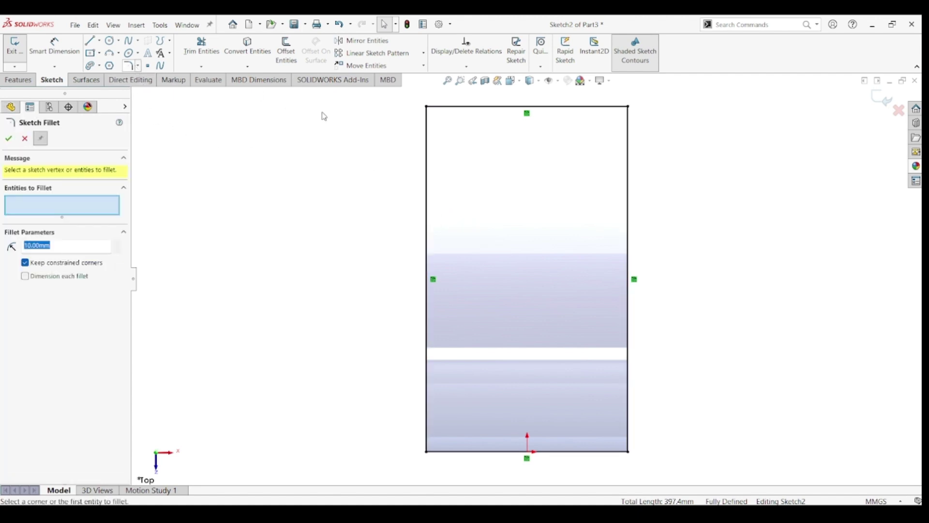
{"action": "left_click", "coordinate": [428, 110]}
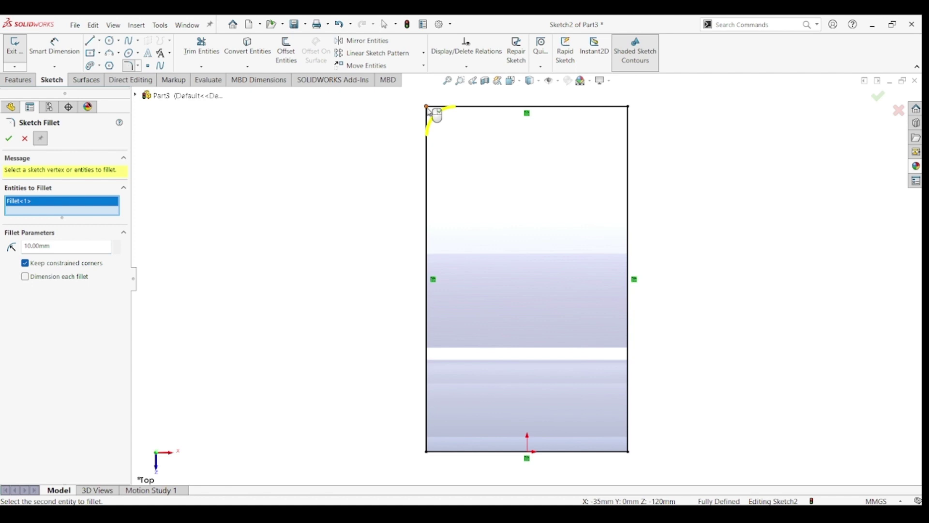
{"action": "left_click", "coordinate": [68, 247]}
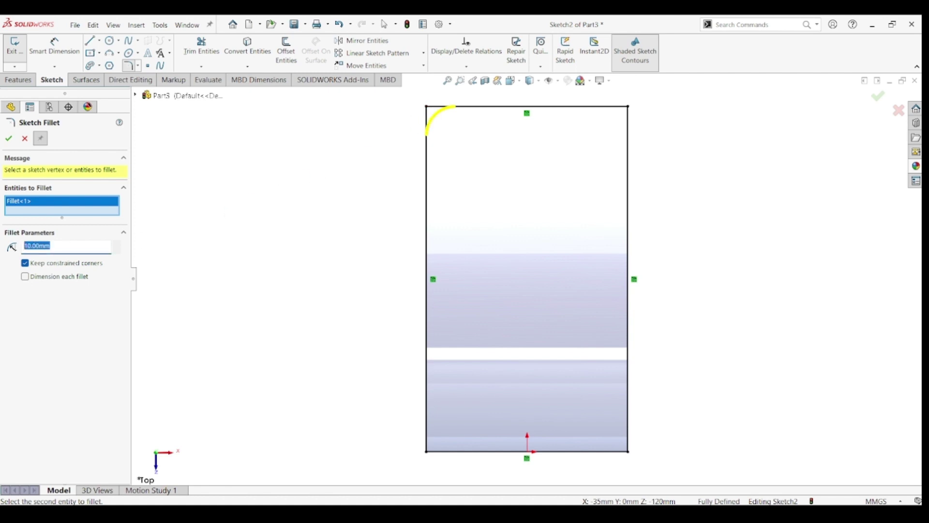
{"action": "type", "text": "20"}
{"action": "key", "text": "Return"}
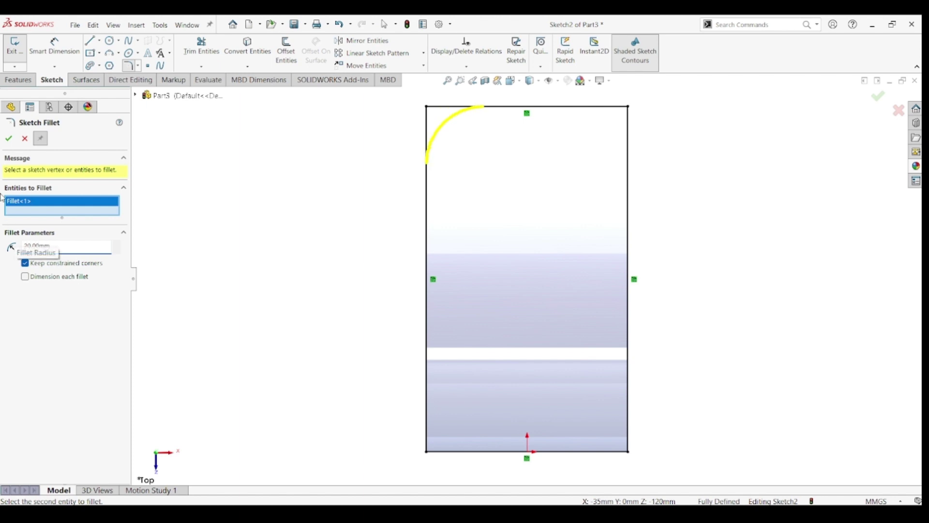
{"action": "left_click", "coordinate": [11, 139]}
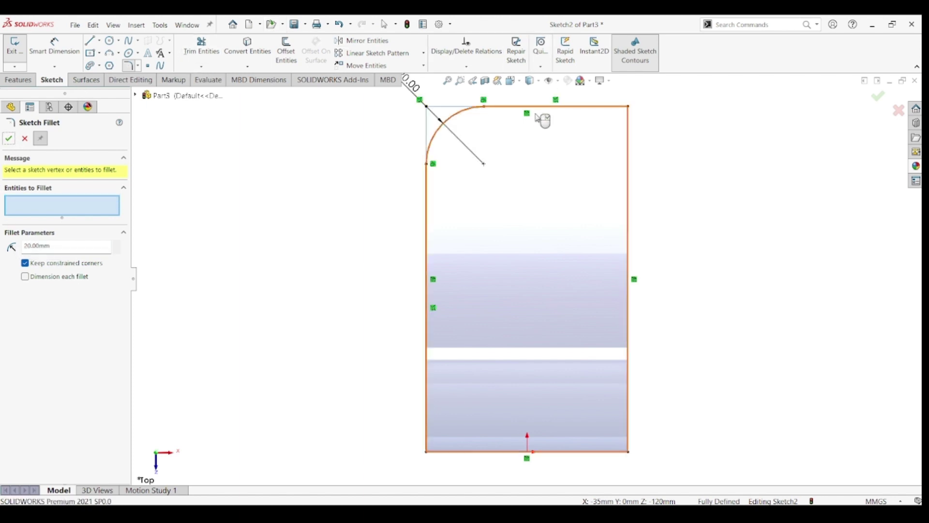
Step: Apply the same 20 mm sketch fillet to the rectangle's remaining three corners and exit the sketch
{"action": "left_click", "coordinate": [629, 107]}
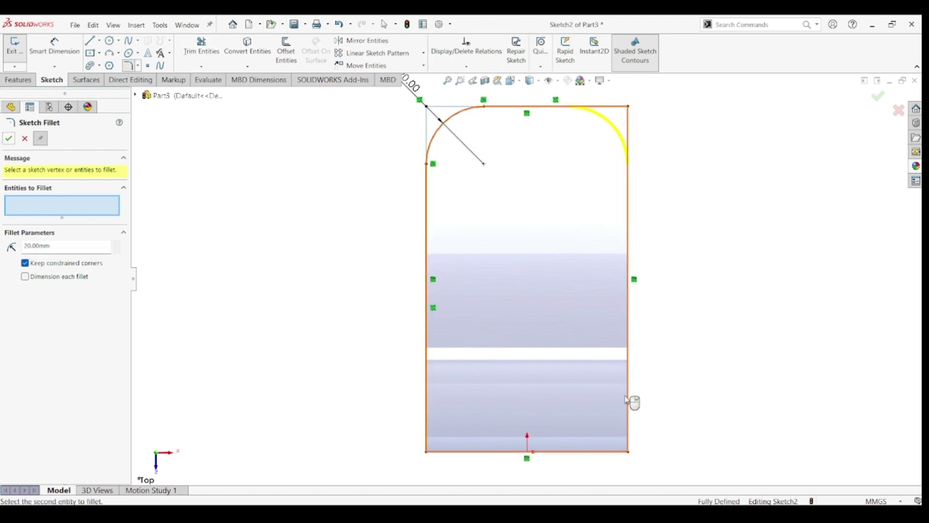
{"action": "left_click", "coordinate": [629, 452]}
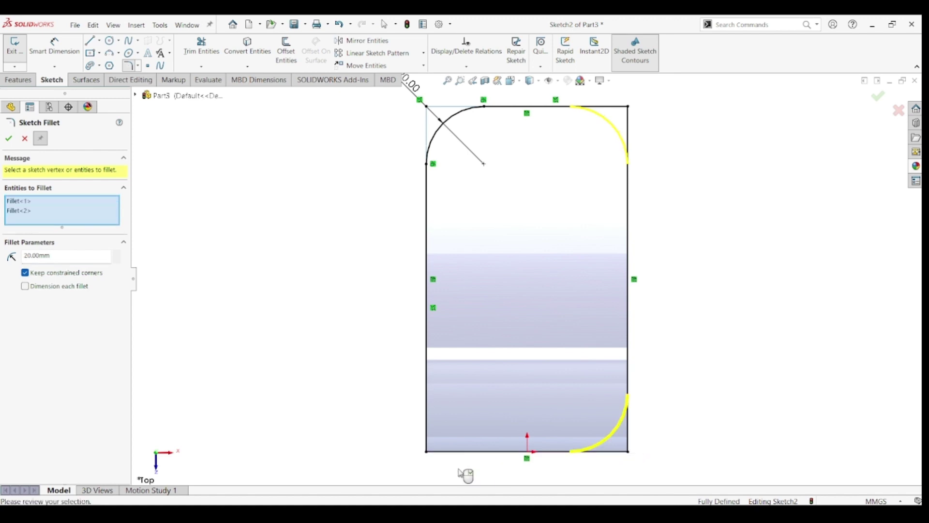
{"action": "left_click", "coordinate": [427, 452]}
{"action": "left_click", "coordinate": [10, 139]}
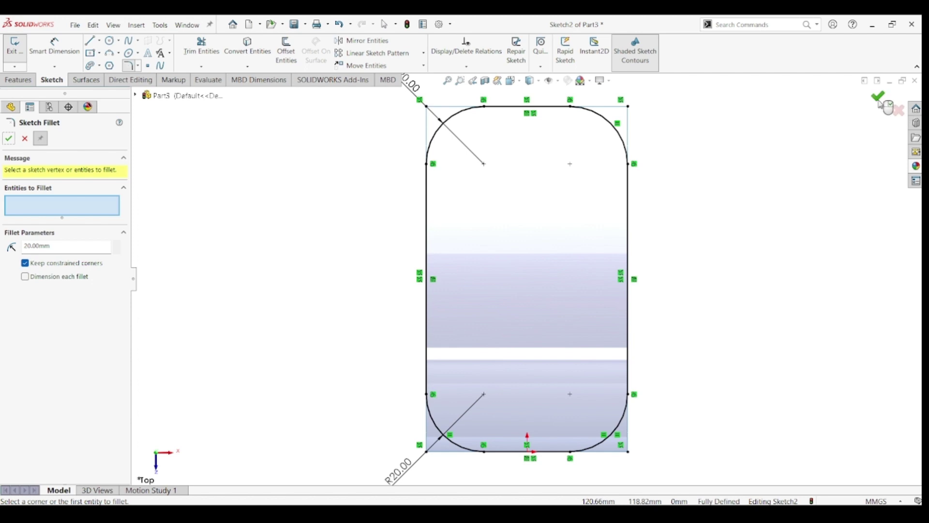
{"action": "left_click", "coordinate": [899, 111]}
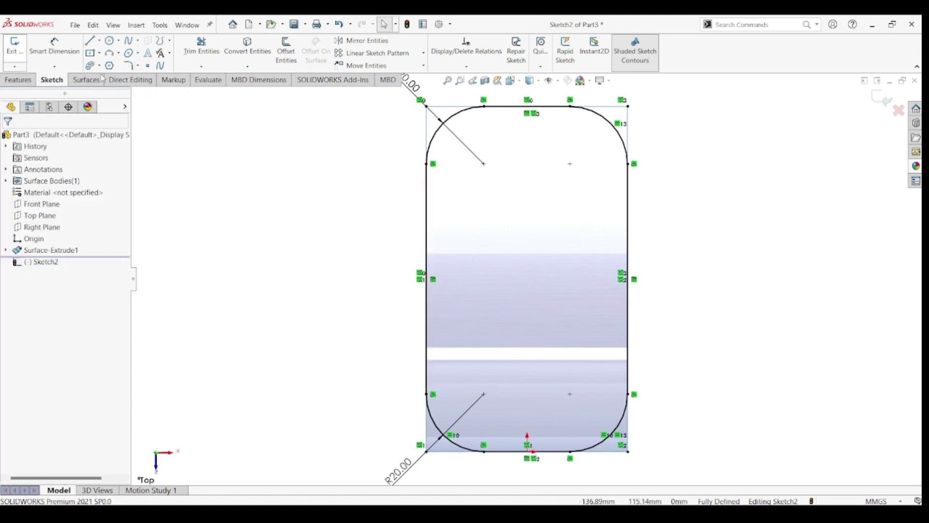
{"action": "left_click", "coordinate": [885, 99]}
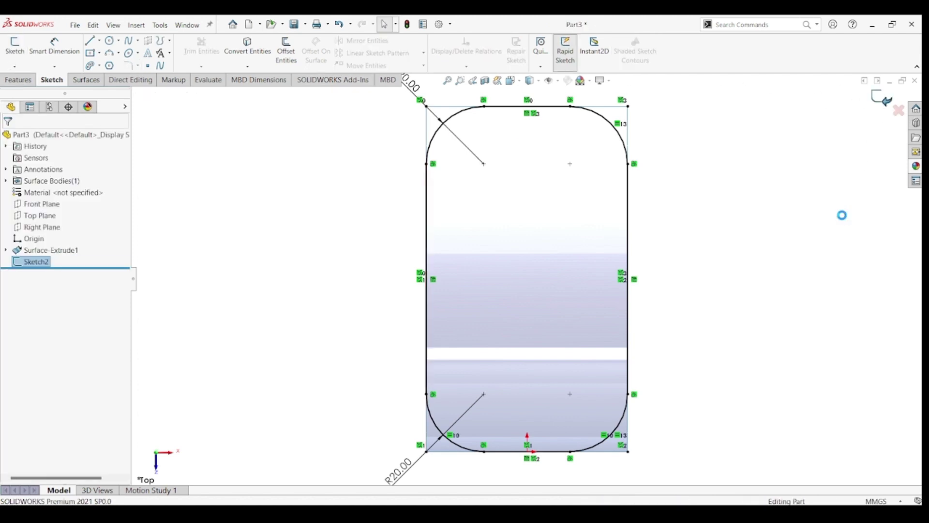
Step: Project the rounded rectangle sketch onto the curved surface as a projected curve, using the Sketch on faces type
{"action": "key", "text": "ctrl+7"}
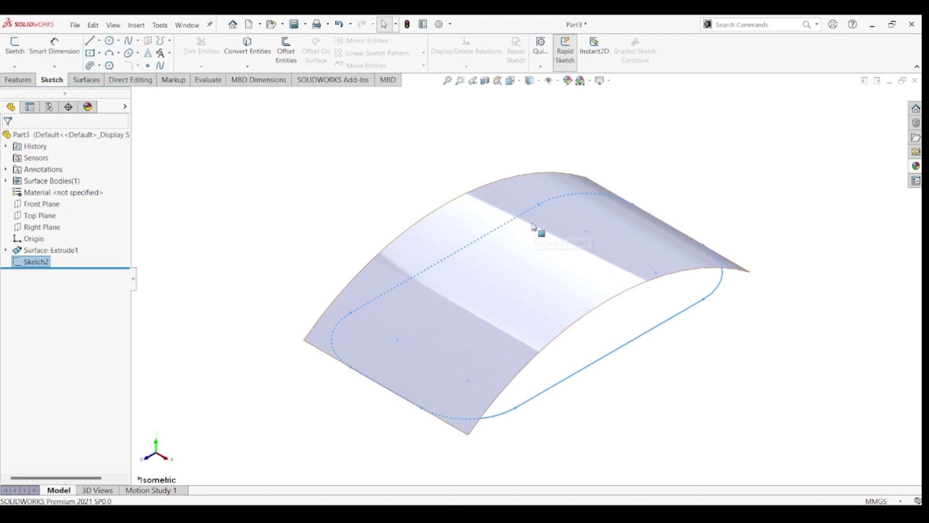
{"action": "left_click", "coordinate": [97, 81]}
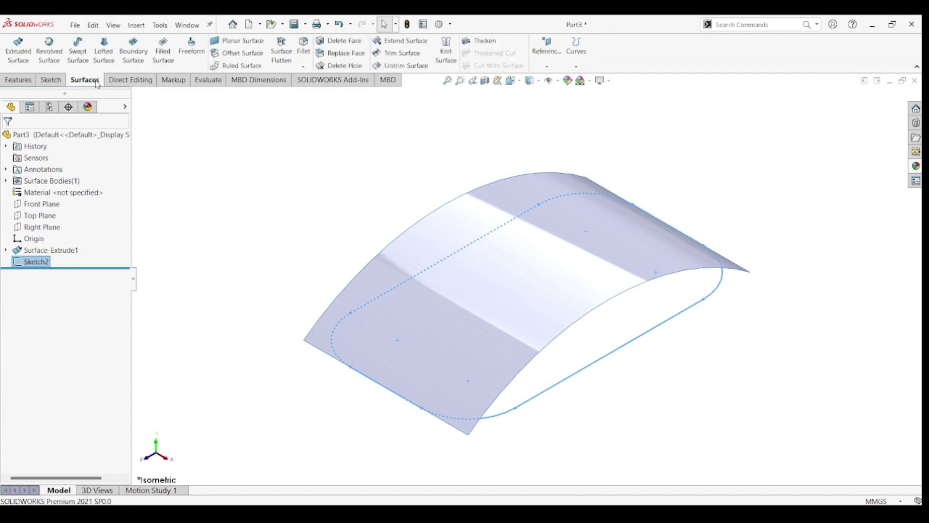
{"action": "left_click", "coordinate": [576, 67]}
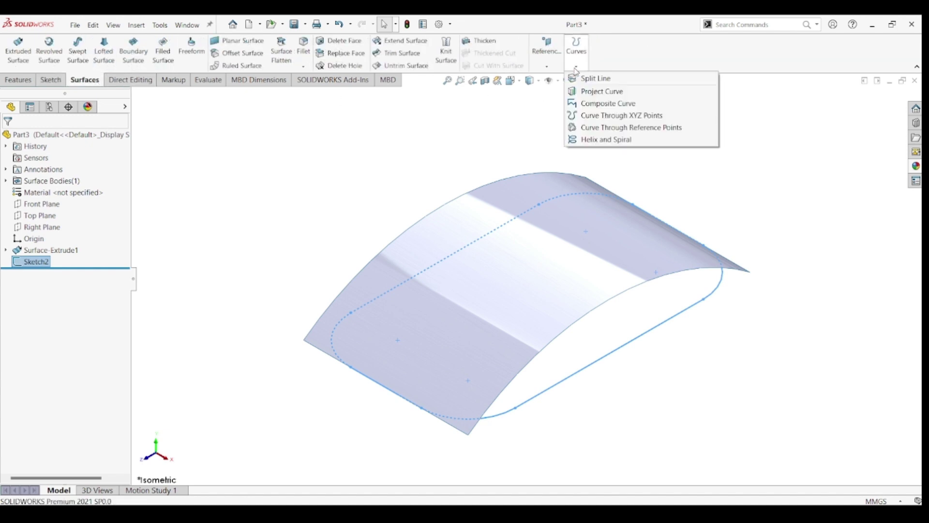
{"action": "left_click", "coordinate": [591, 92]}
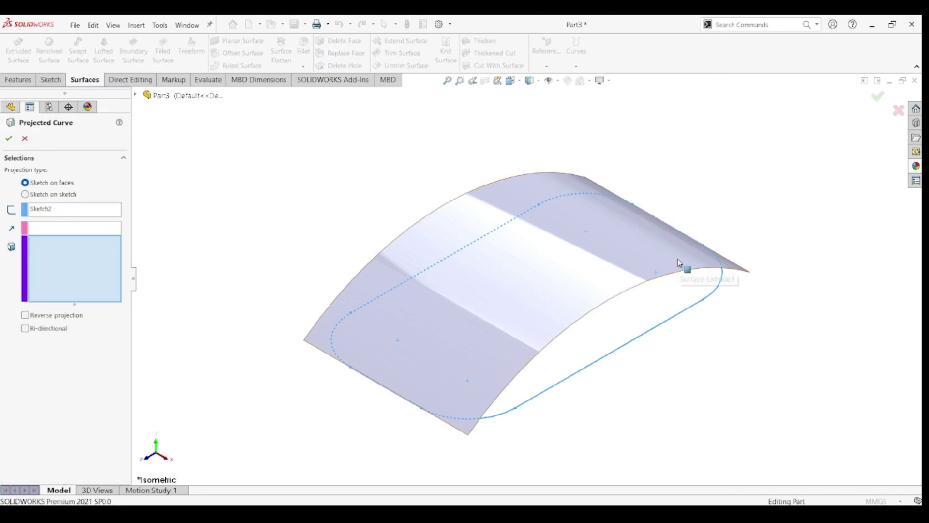
{"action": "left_click", "coordinate": [680, 264]}
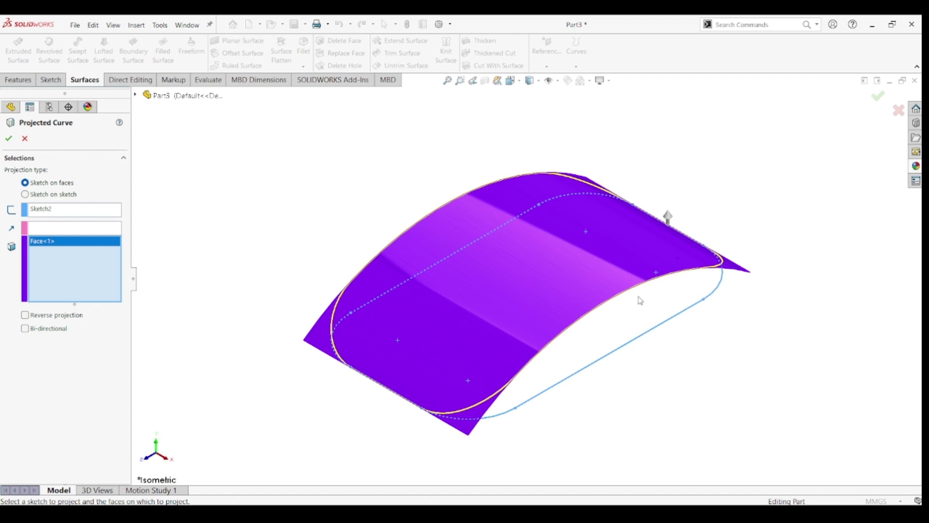
{"action": "left_click", "coordinate": [9, 139]}
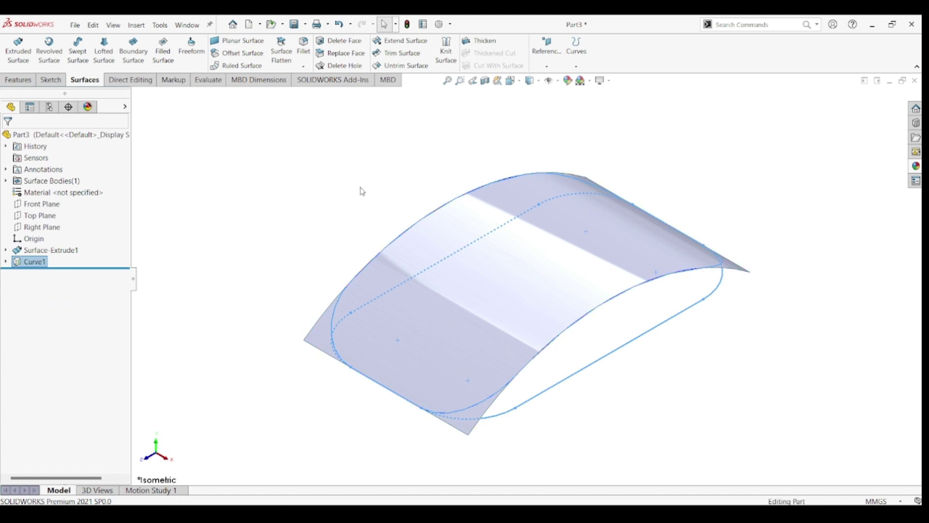
Step: Trim the extruded surface with the projected curve, keeping the region inside the rounded outline
{"action": "mouse_move", "coordinate": [361, 191]}
{"action": "middle_mouse_down"}
{"action": "mouse_move", "coordinate": [357, 205]}
{"action": "mouse_move", "coordinate": [370, 199]}
{"action": "middle_mouse_up"}
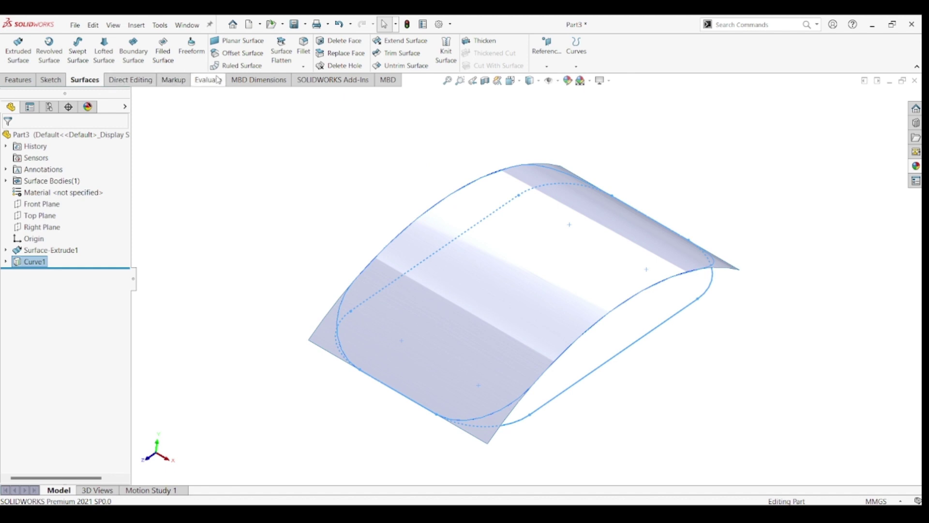
{"action": "left_click", "coordinate": [406, 55]}
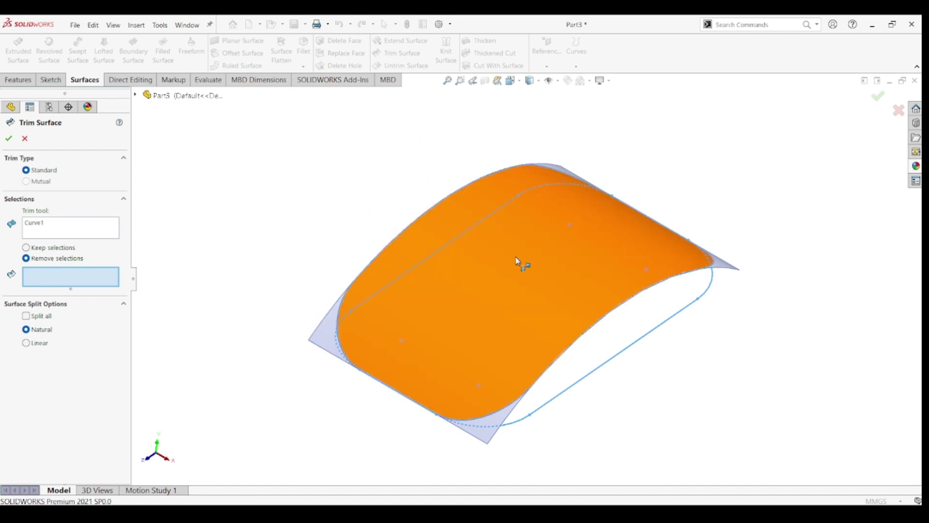
{"action": "left_click", "coordinate": [517, 262]}
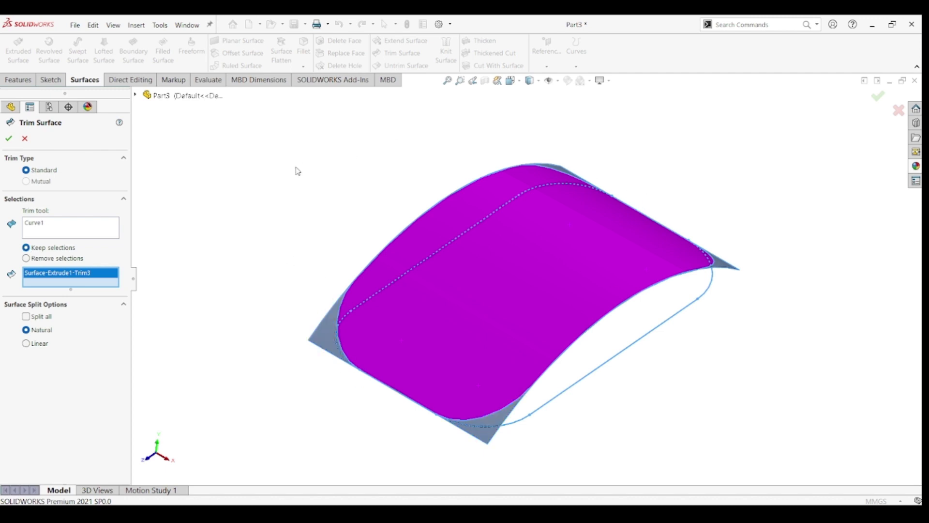
{"action": "left_click", "coordinate": [9, 139]}
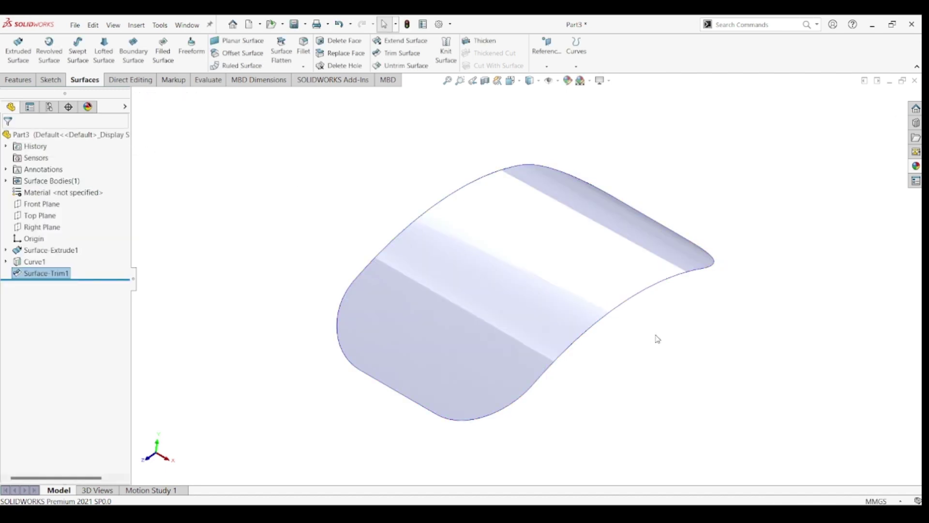
Step: Start a sketch on the Top Plane and draw a vertical 120 mm centerline from the origin to the plate's opposite end edge
{"action": "mouse_move", "coordinate": [658, 339]}
{"action": "middle_mouse_down"}
{"action": "mouse_move", "coordinate": [637, 386]}
{"action": "mouse_move", "coordinate": [663, 336]}
{"action": "mouse_move", "coordinate": [624, 358]}
{"action": "mouse_move", "coordinate": [649, 349]}
{"action": "middle_mouse_up"}
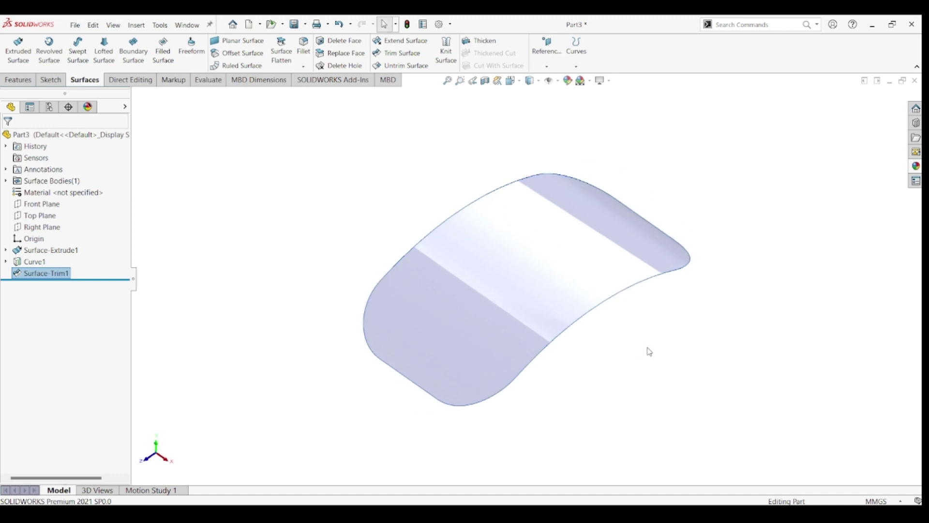
{"action": "key", "text": "ctrl+7"}
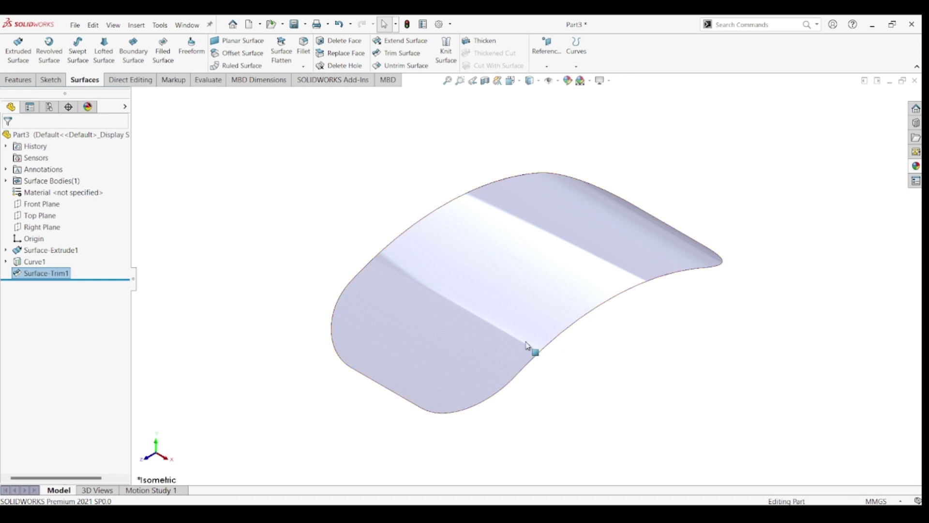
{"action": "left_click", "coordinate": [467, 234]}
{"action": "left_click", "coordinate": [44, 215]}
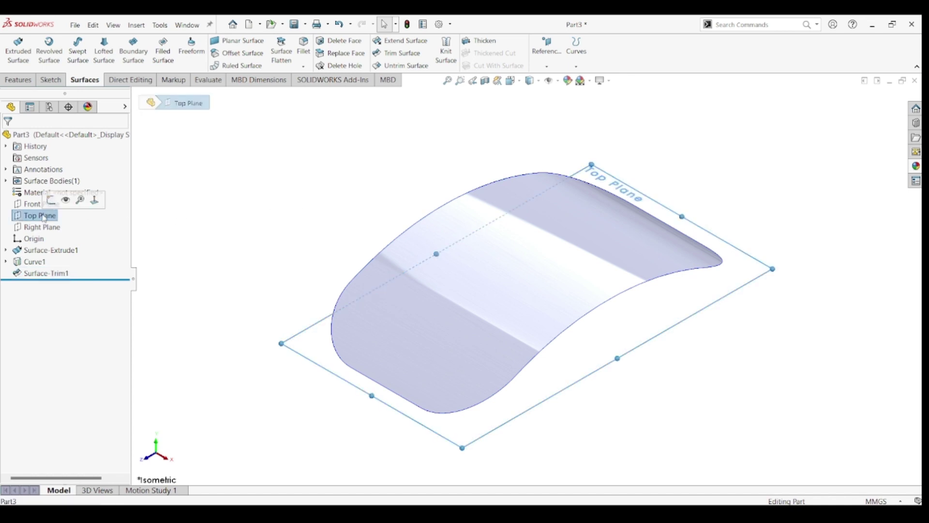
{"action": "left_click", "coordinate": [51, 80]}
{"action": "left_click", "coordinate": [22, 54]}
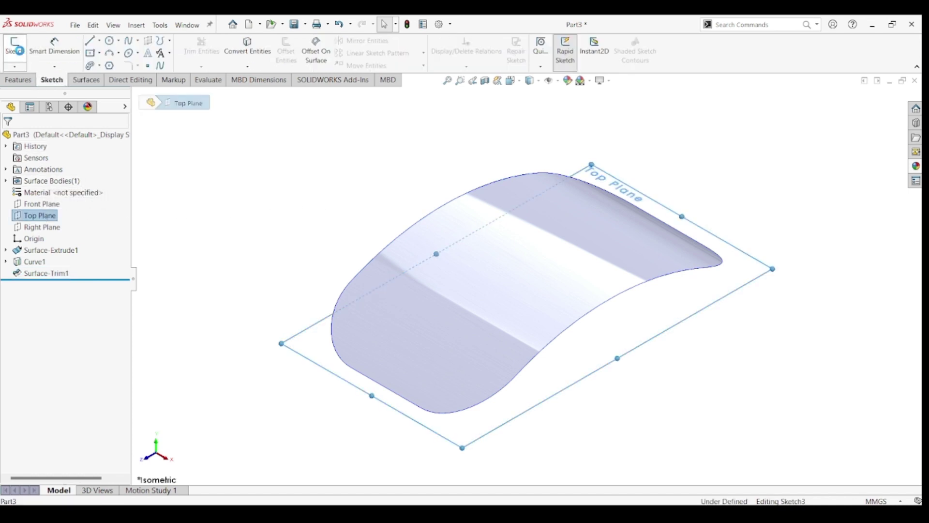
{"action": "left_click", "coordinate": [99, 41]}
{"action": "left_click", "coordinate": [121, 64]}
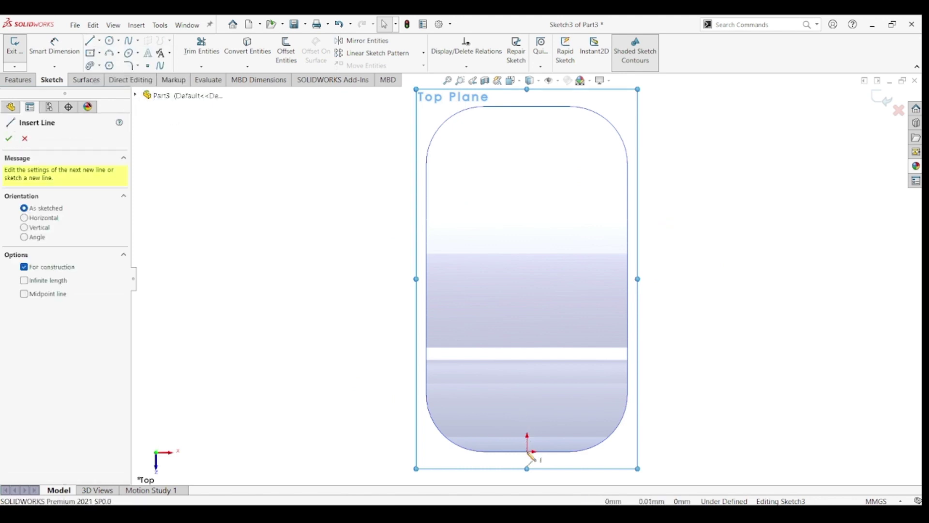
{"action": "left_click", "coordinate": [527, 450]}
{"action": "left_click", "coordinate": [527, 106]}
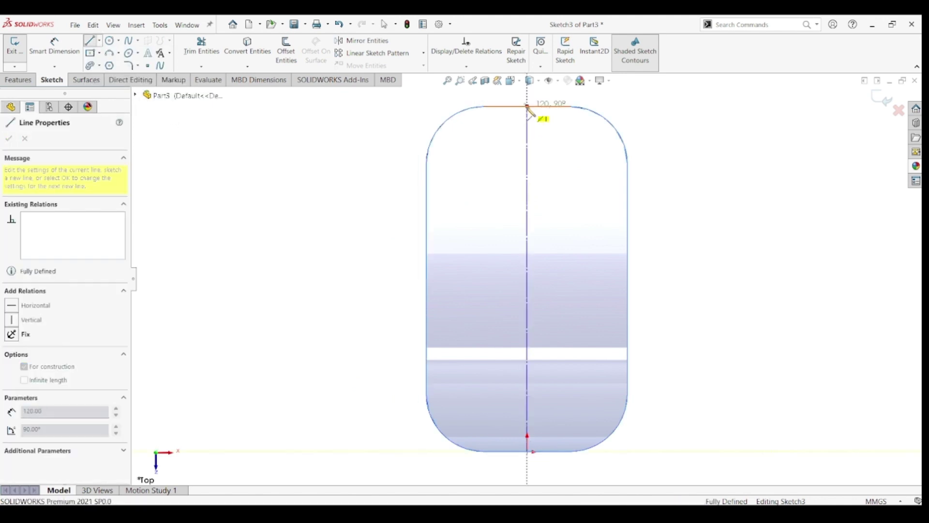
{"action": "key", "text": "Escape"}
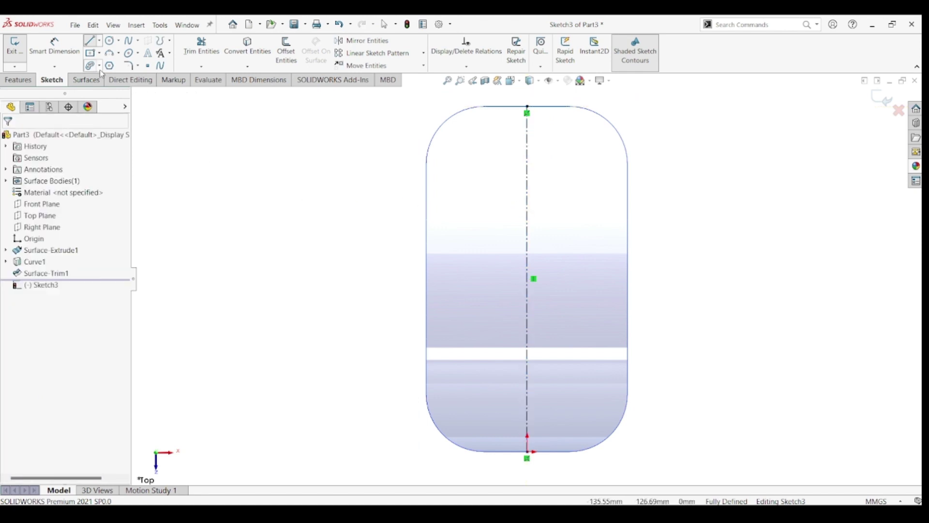
Step: Draw two circles centred on the centerline, about 26 mm in diameter near the origin and about 35 mm near the far end
{"action": "left_click", "coordinate": [527, 385]}
{"action": "left_click", "coordinate": [550, 418]}
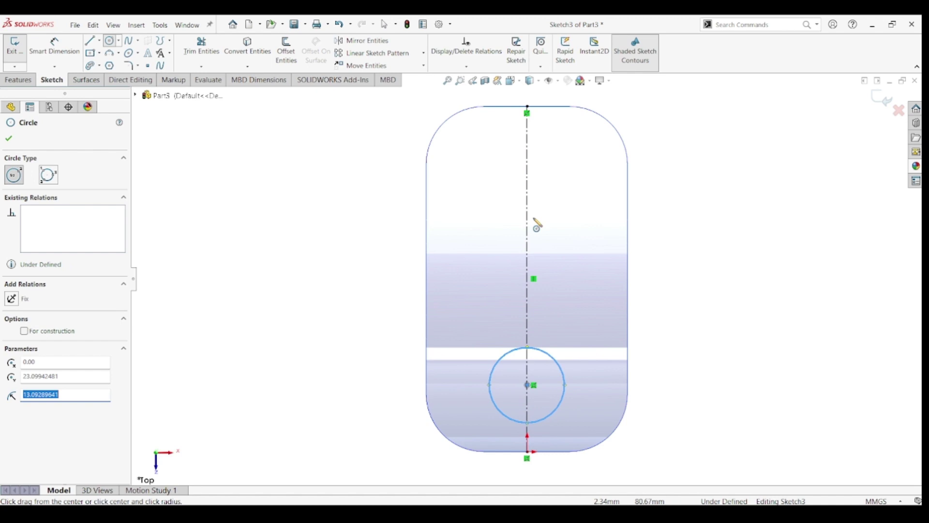
{"action": "left_click", "coordinate": [527, 193]}
{"action": "left_click", "coordinate": [556, 235]}
Step: Dimension the upper circle's diameter as 35 mm
{"action": "left_click", "coordinate": [54, 47]}
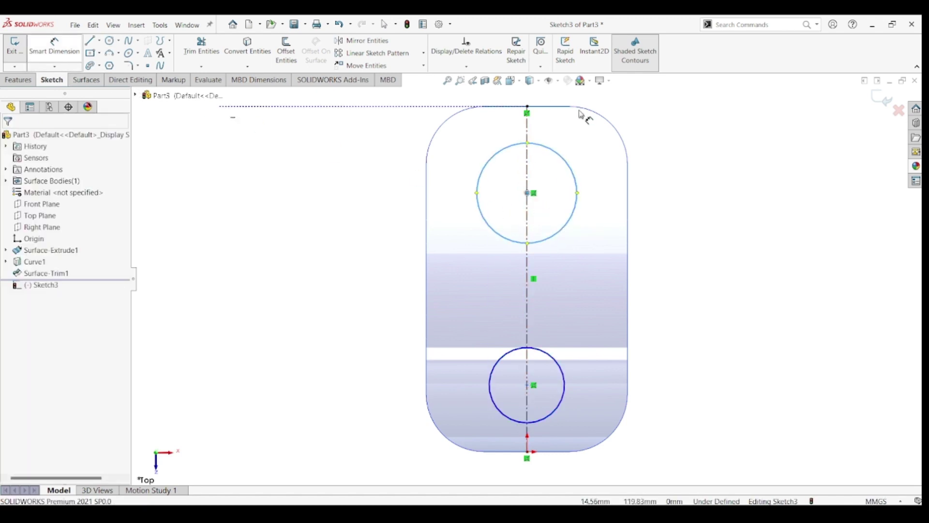
{"action": "left_click", "coordinate": [576, 190]}
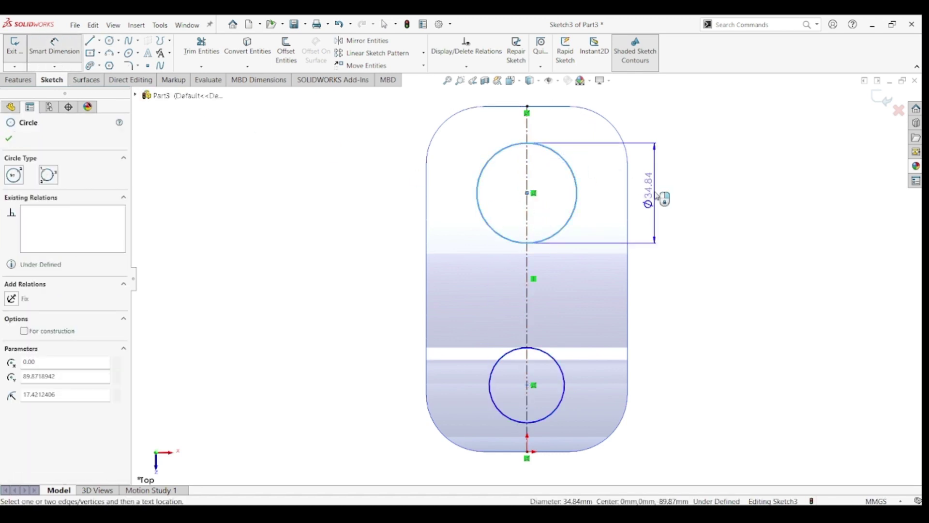
{"action": "left_click", "coordinate": [657, 195]}
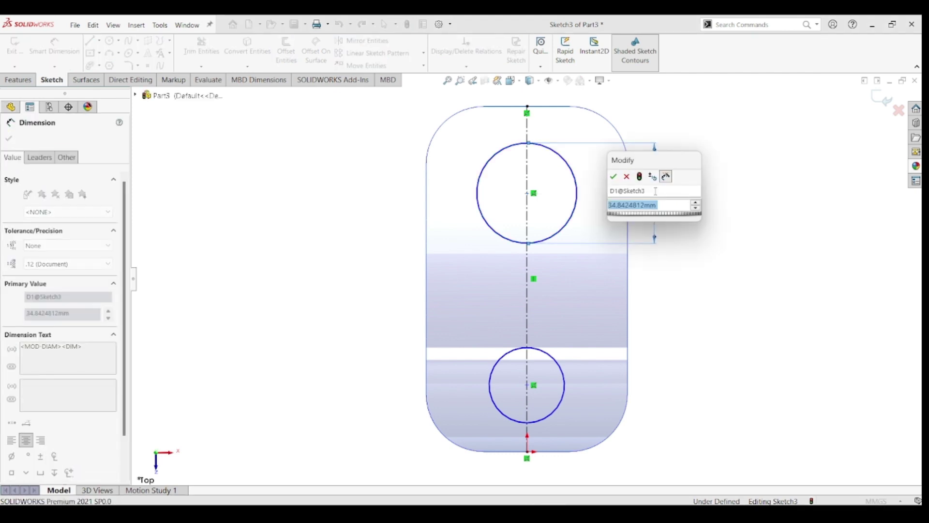
{"action": "type", "text": "35"}
{"action": "key", "text": "Return"}
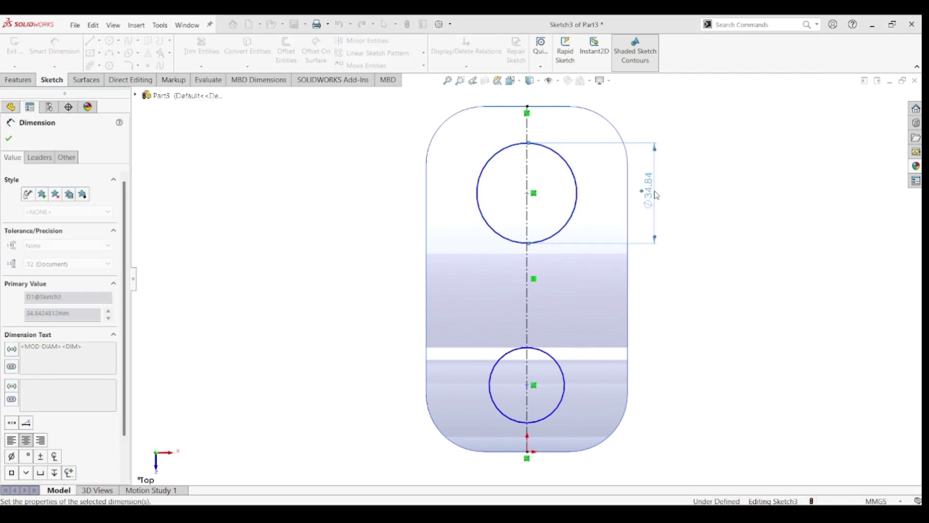
{"action": "left_click", "coordinate": [576, 219]}
{"action": "key", "text": "Escape"}
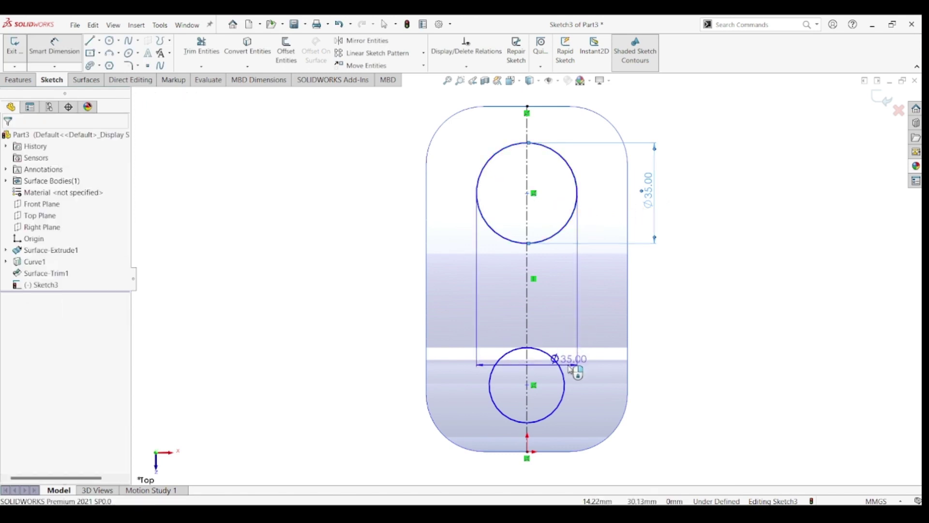
Step: Make the two circles equal in size with an Equal relation
{"action": "left_click", "coordinate": [565, 227]}
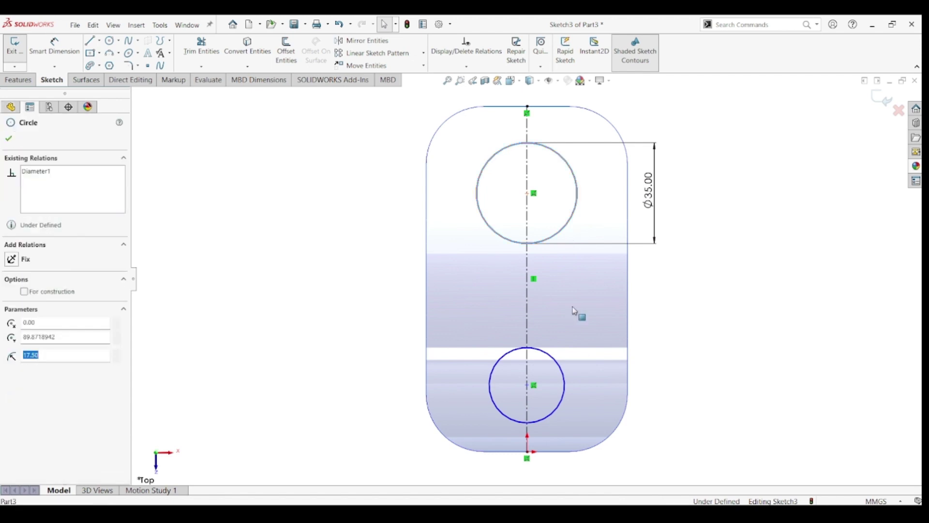
{"action": "left_click", "coordinate": [564, 377], "text": "ctrl"}
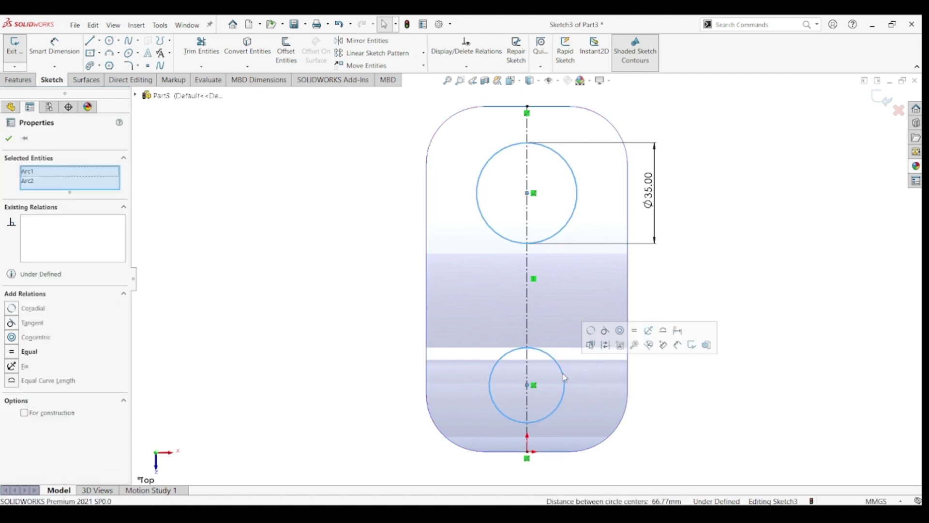
{"action": "left_click", "coordinate": [634, 330]}
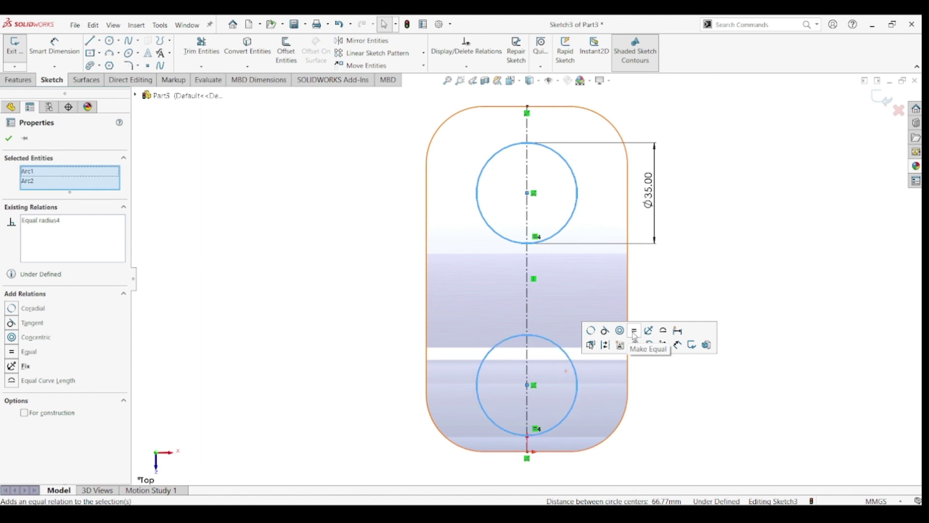
{"action": "left_click", "coordinate": [692, 229]}
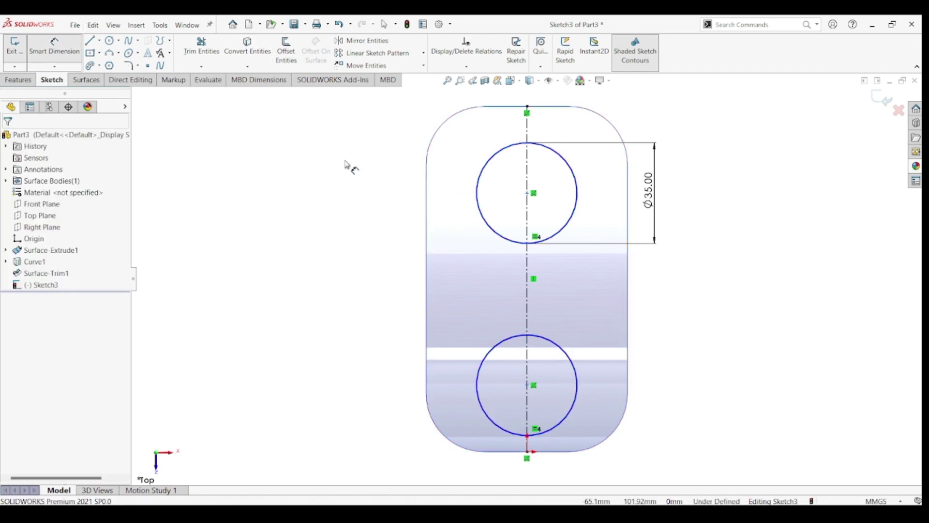
Step: Dimension the distance between the two circle centres as 40 mm
{"action": "left_click", "coordinate": [527, 194]}
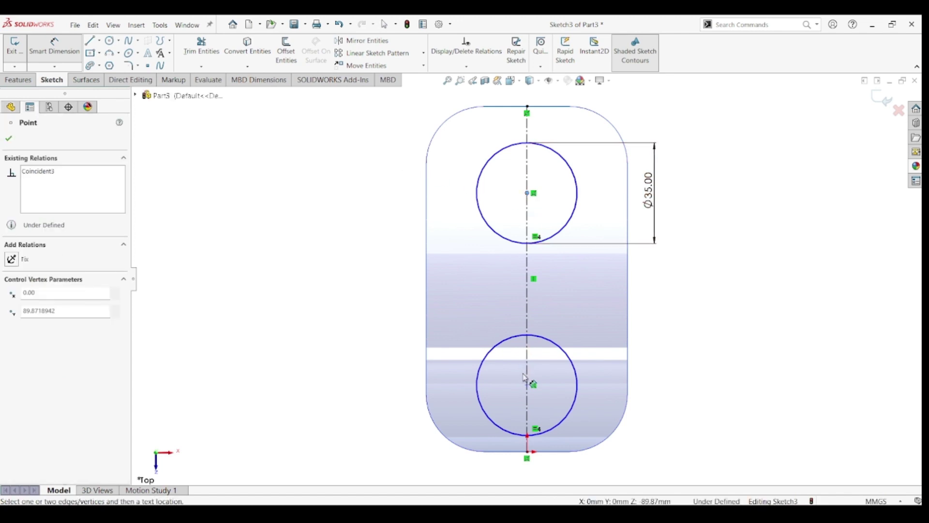
{"action": "left_click", "coordinate": [529, 386]}
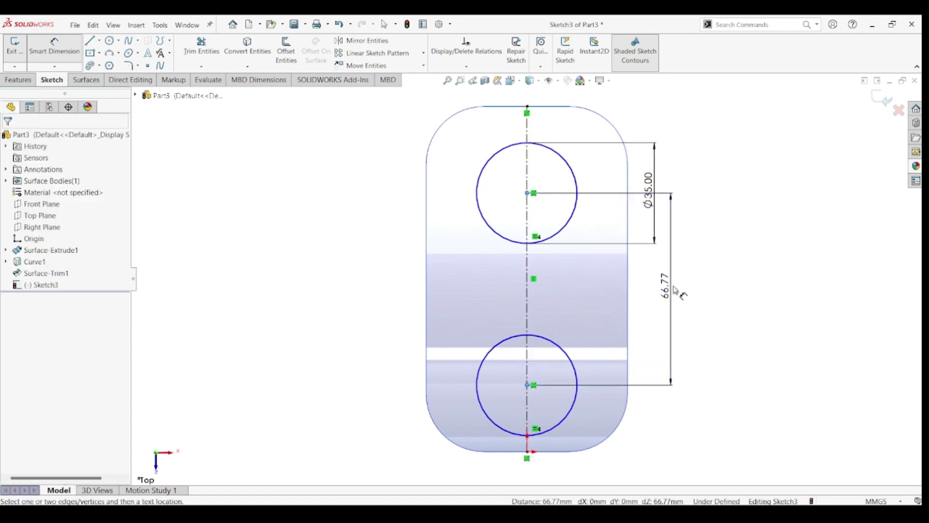
{"action": "left_click", "coordinate": [676, 289]}
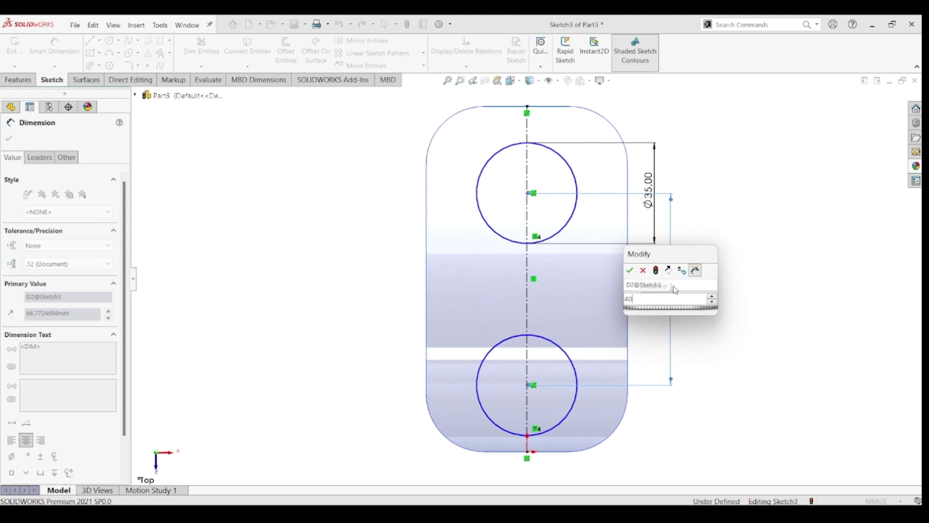
{"action": "key", "text": "Return"}
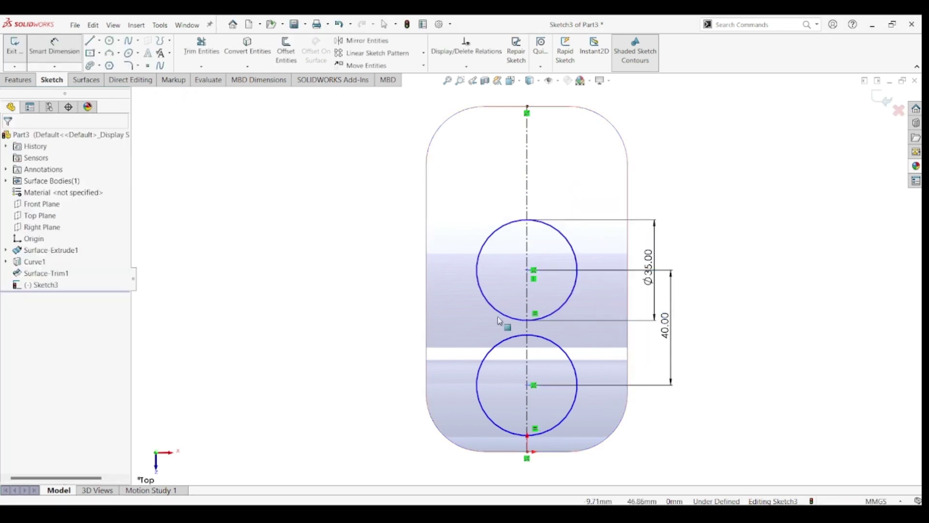
Step: Dimension the lower circle's centre 40 mm from the plate's straight end edge at the origin
{"action": "left_click", "coordinate": [54, 46]}
{"action": "left_click", "coordinate": [529, 386]}
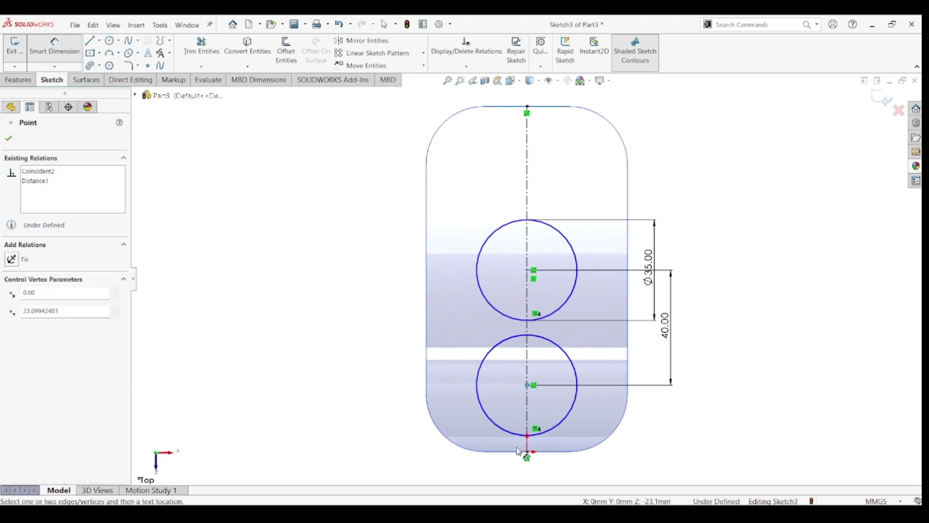
{"action": "left_click", "coordinate": [515, 455]}
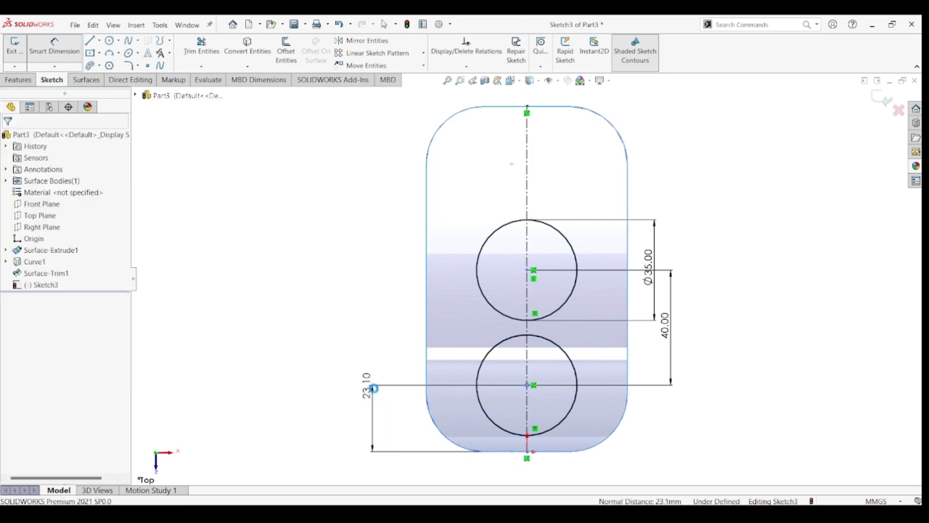
{"action": "left_click", "coordinate": [375, 391]}
{"action": "type", "text": "40"}
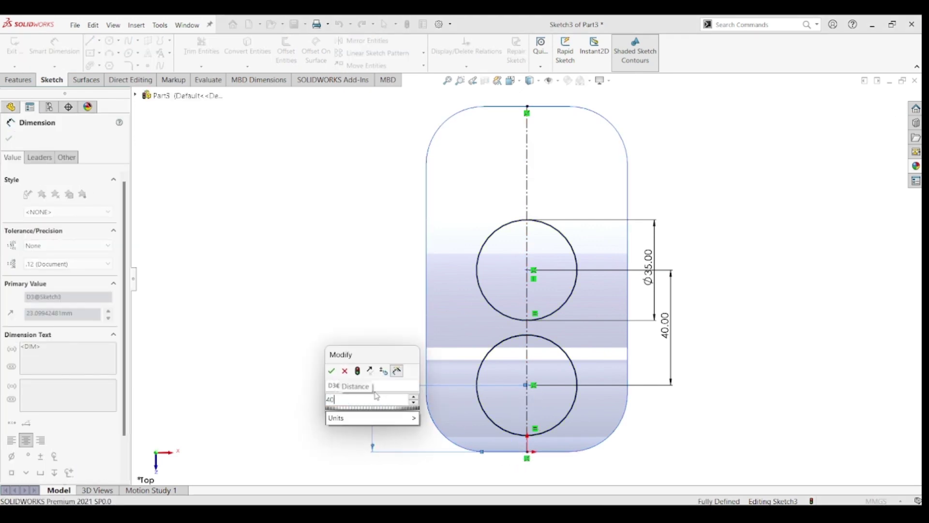
{"action": "key", "text": "Return"}
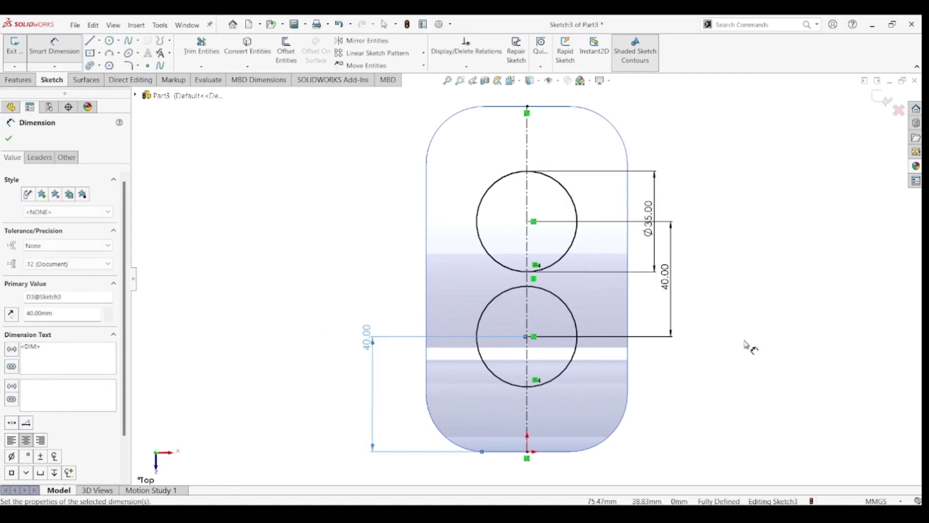
{"action": "key", "text": "Escape"}
Step: Draw two vertical lines connecting the circles, about 7 mm long left of the centerline and about 9 mm long right of it
{"action": "left_click", "coordinate": [91, 41]}
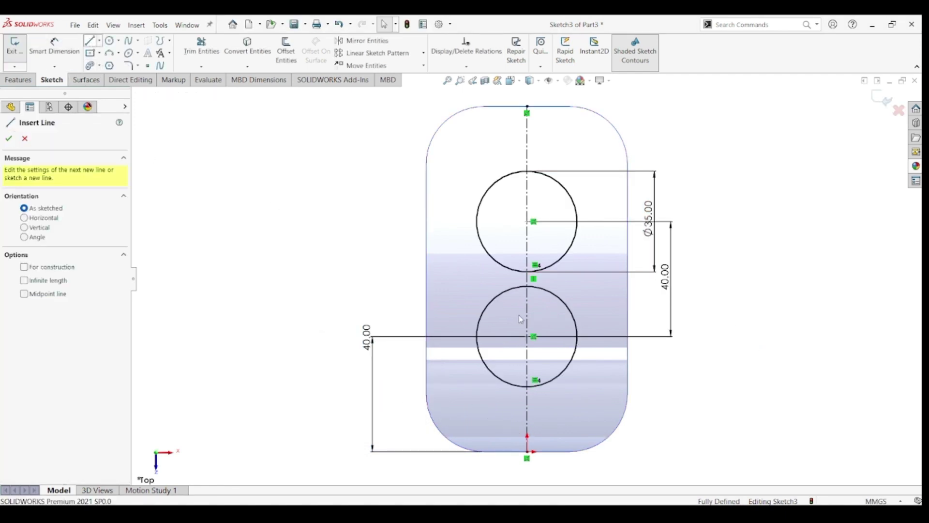
{"action": "left_click", "coordinate": [527, 273]}
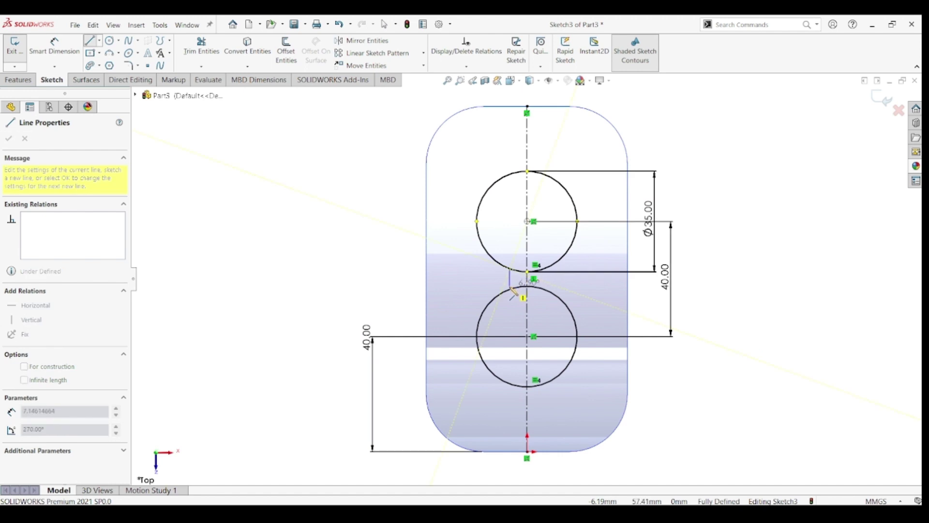
{"action": "left_click", "coordinate": [510, 289]}
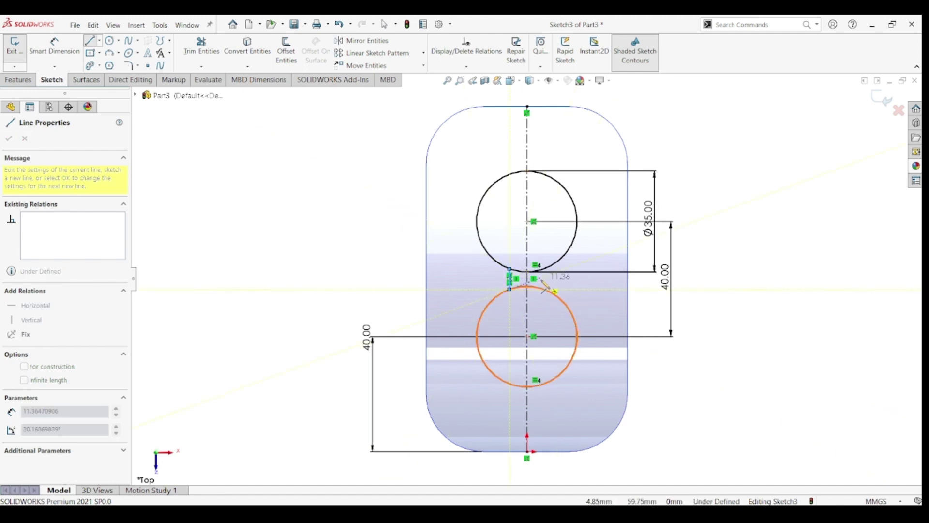
{"action": "key", "text": "Escape"}
{"action": "key", "text": "Return"}
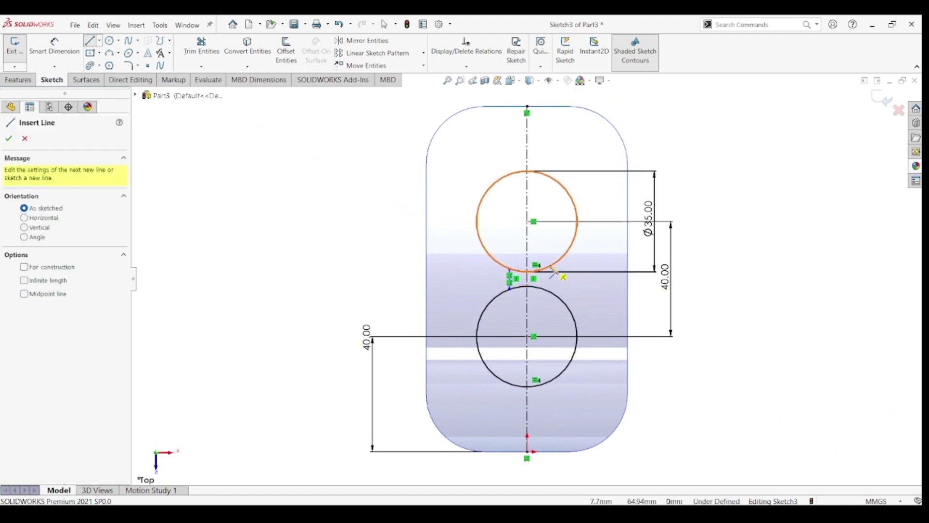
{"action": "left_click", "coordinate": [550, 266]}
{"action": "left_click", "coordinate": [556, 298]}
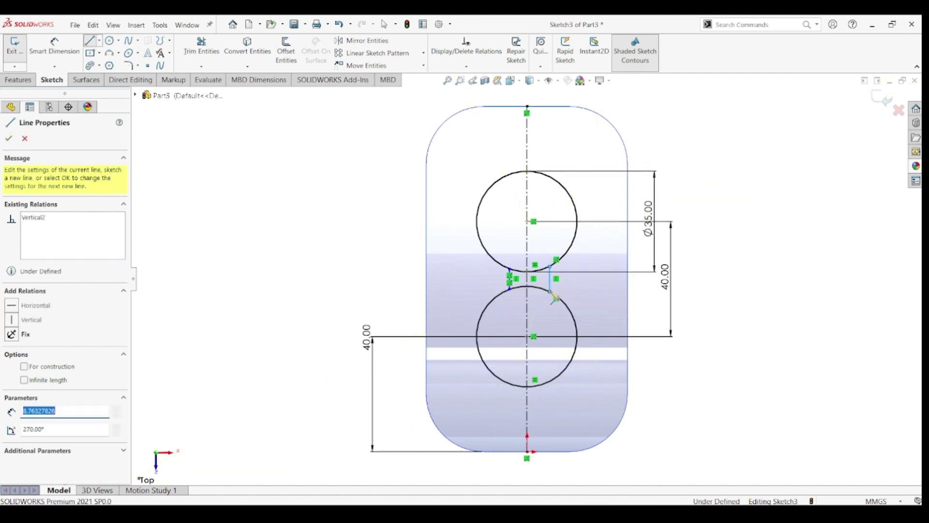
{"action": "key", "text": "Escape"}
{"action": "key", "text": "Escape"}
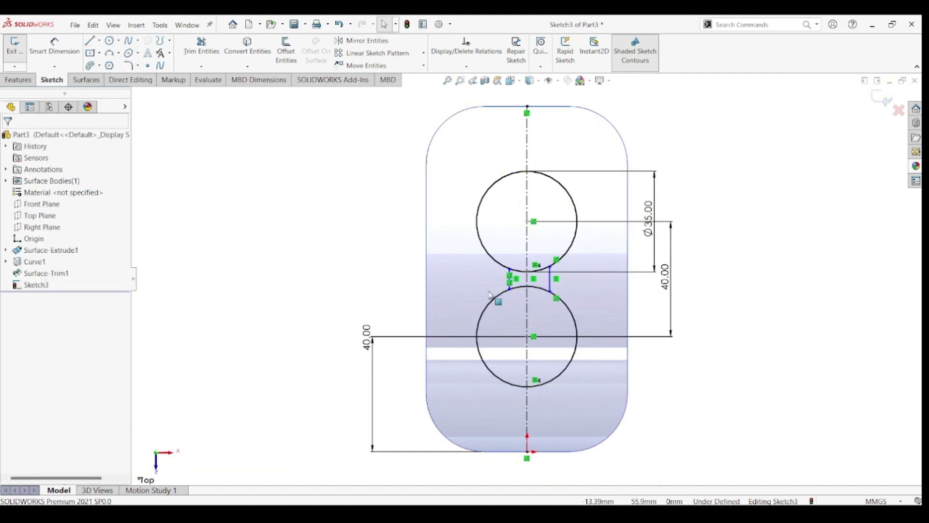
Step: Make the two short vertical connecting lines symmetric about the centerline
{"action": "scroll", "coordinate": [515, 291], "scroll_direction": "down", "scroll_amount": 3}
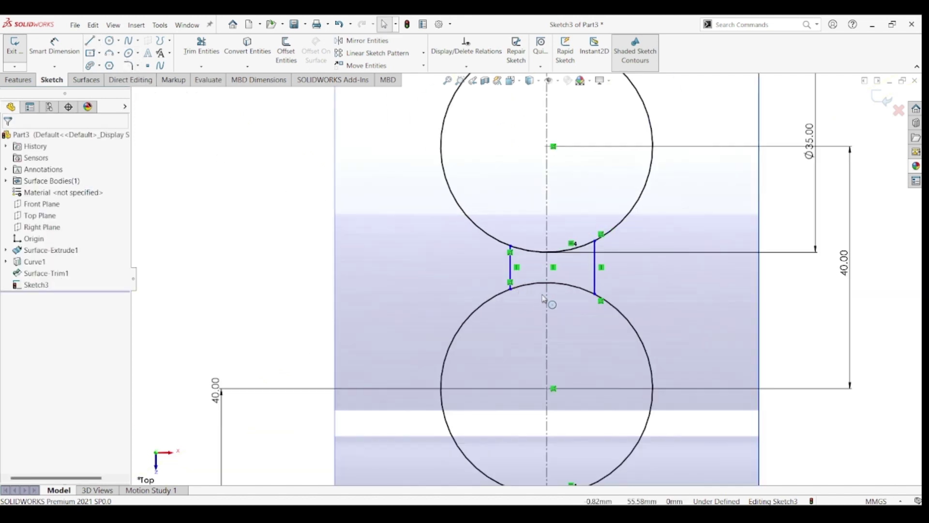
{"action": "left_click", "coordinate": [511, 269]}
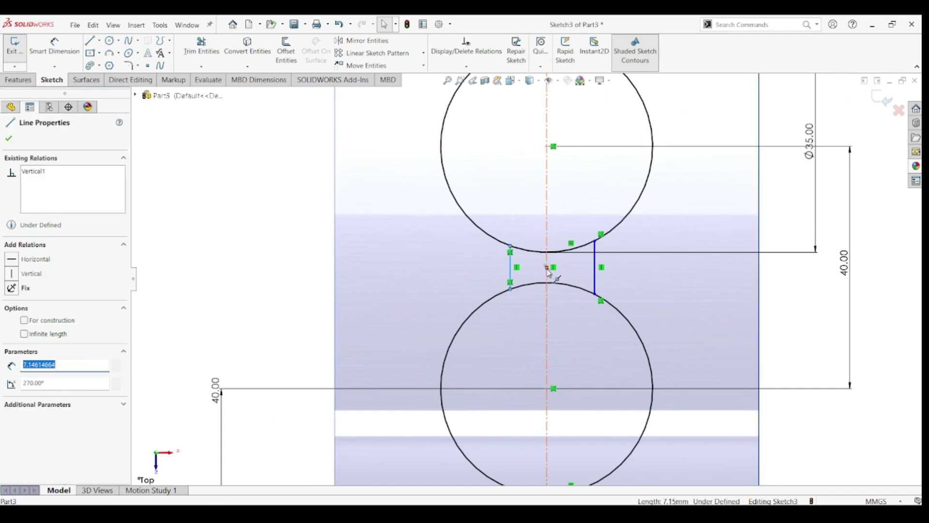
{"action": "left_click", "coordinate": [596, 278], "text": "ctrl"}
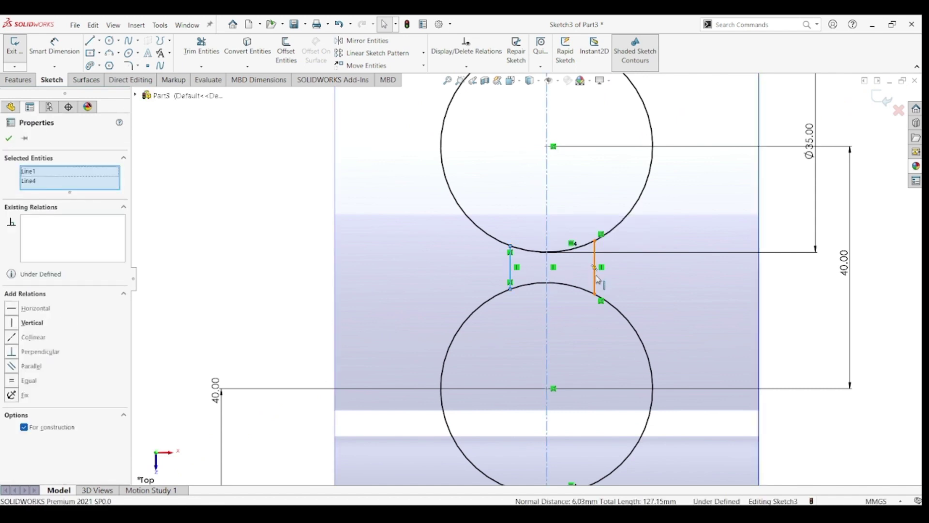
{"action": "left_click", "coordinate": [596, 279], "text": "ctrl"}
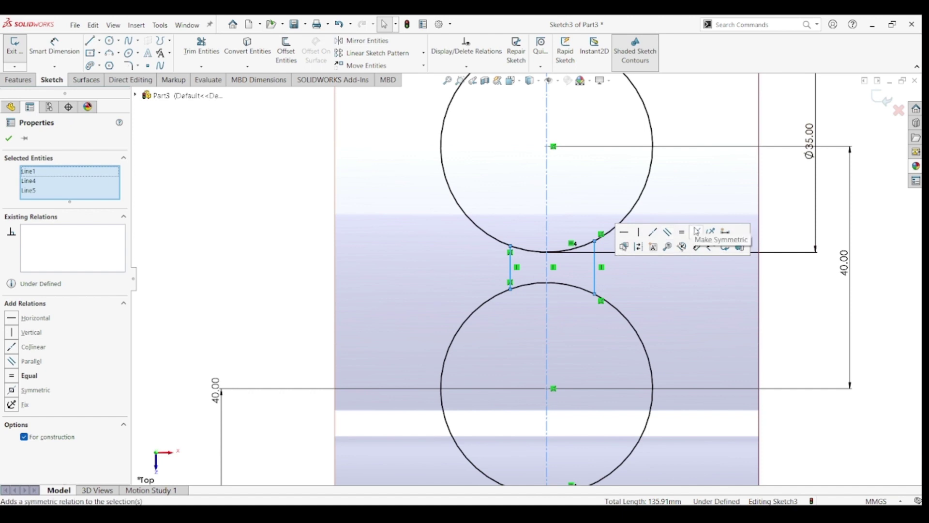
{"action": "left_click", "coordinate": [697, 232]}
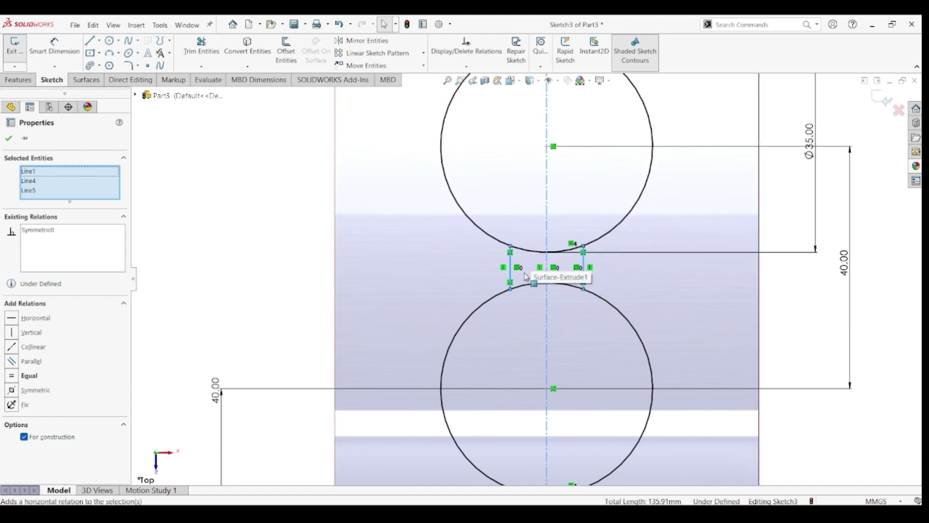
{"action": "key", "text": "Escape"}
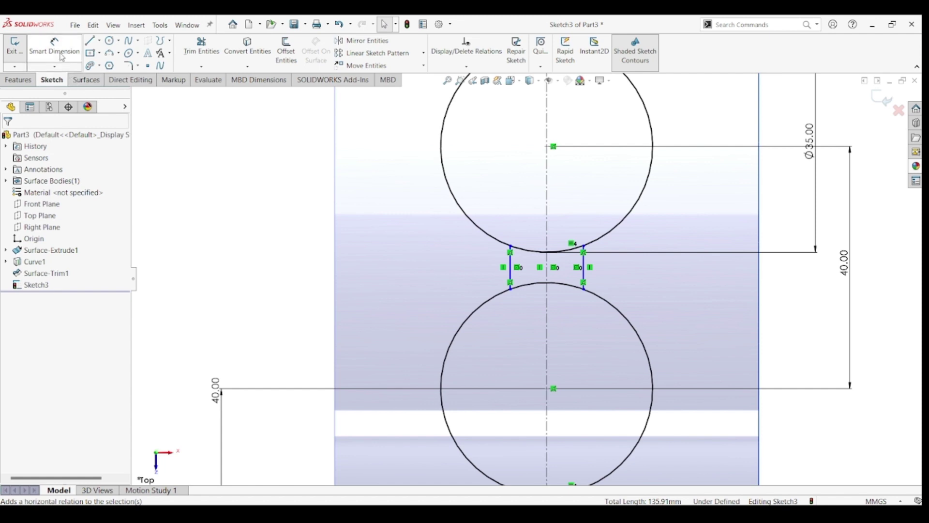
Step: Dimension the spacing between the two vertical connecting lines as 12 mm
{"action": "left_click", "coordinate": [61, 50]}
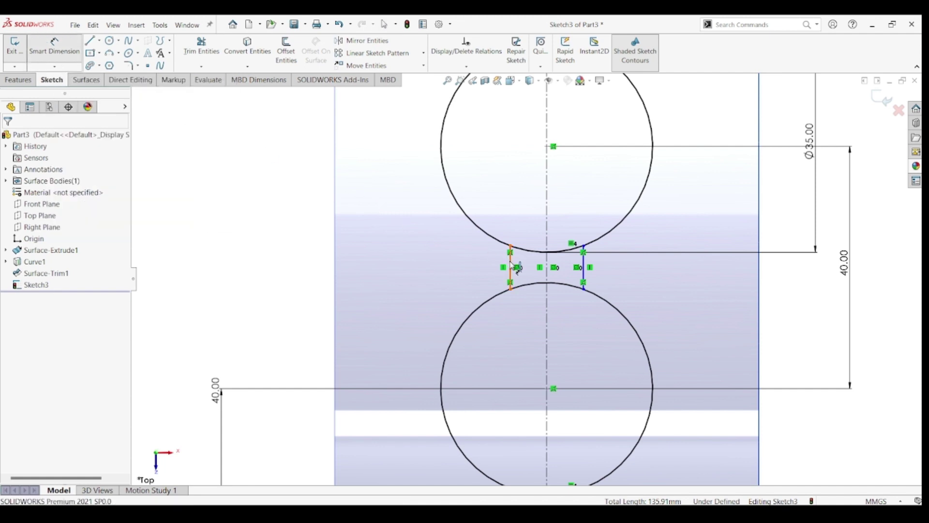
{"action": "left_click", "coordinate": [584, 265]}
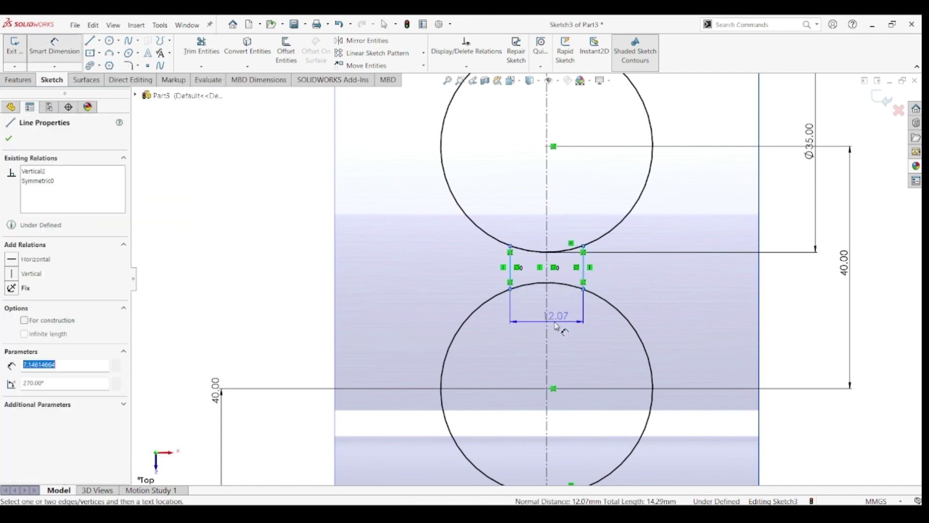
{"action": "left_click", "coordinate": [553, 322]}
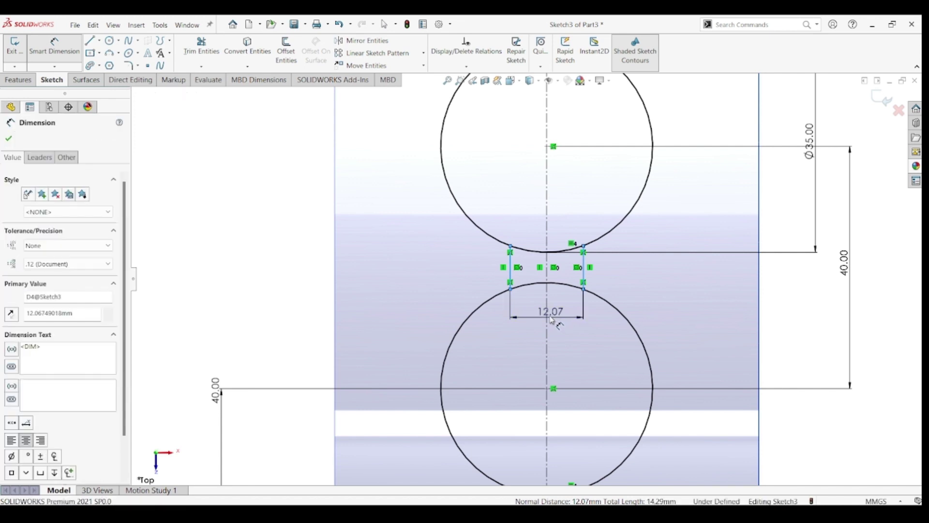
{"action": "type", "text": "12"}
{"action": "key", "text": "Return"}
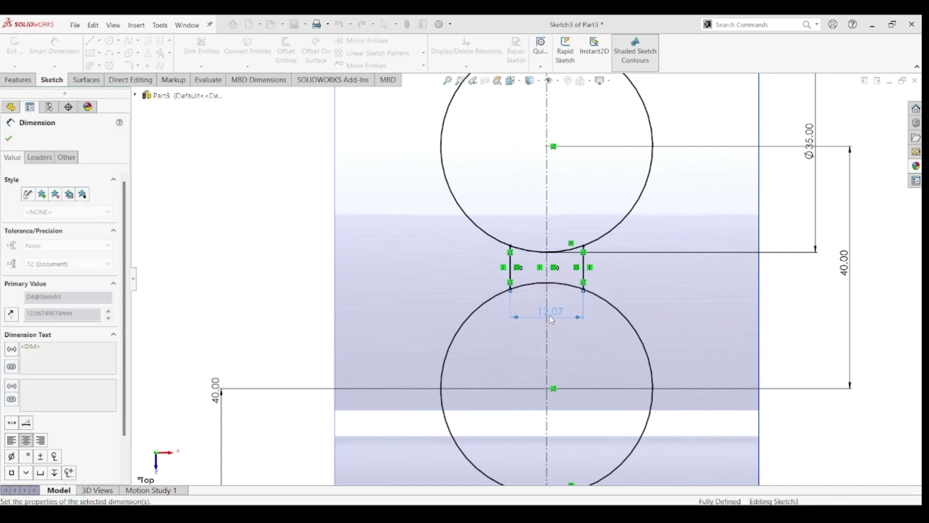
{"action": "key", "text": "Escape"}
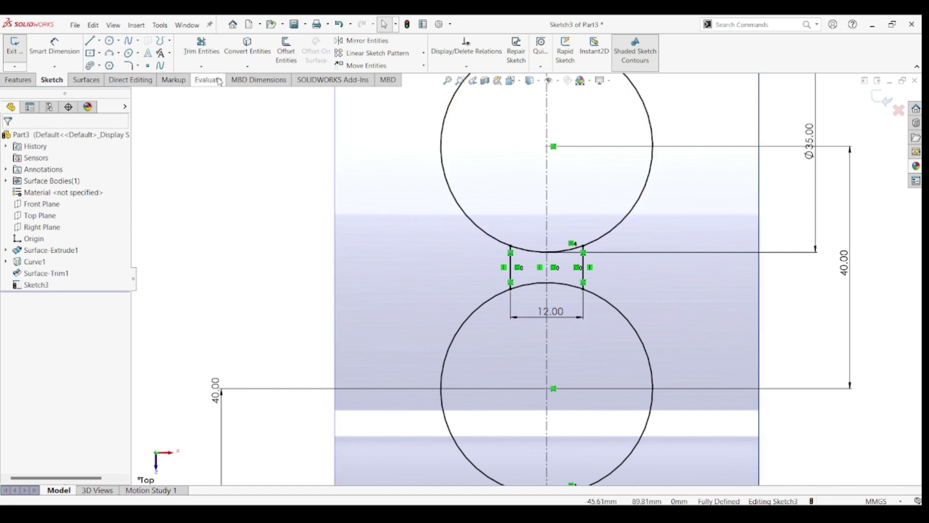
Step: Power trim the circle arcs between the two connecting lines to join both circles into one open-necked profile
{"action": "left_click", "coordinate": [201, 46]}
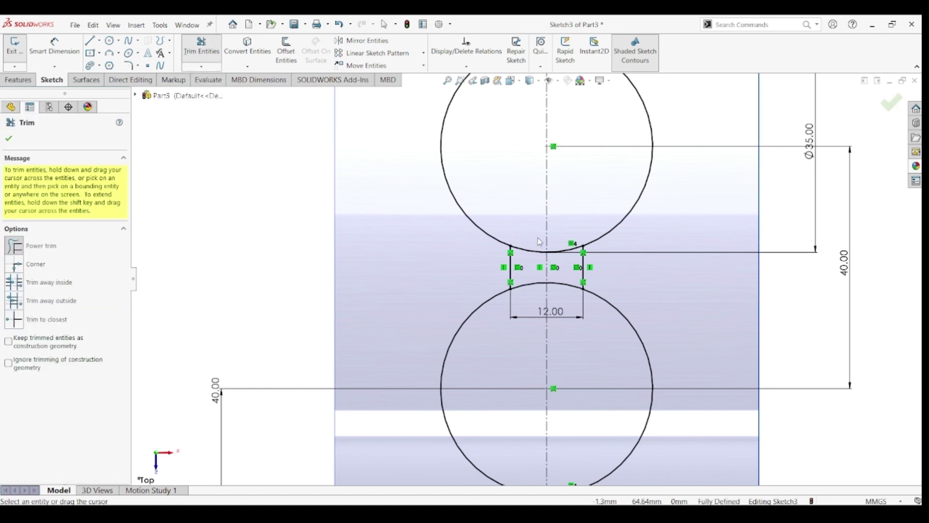
{"action": "left_click_drag", "start_coordinate": [540, 241], "coordinate": [565, 317]}
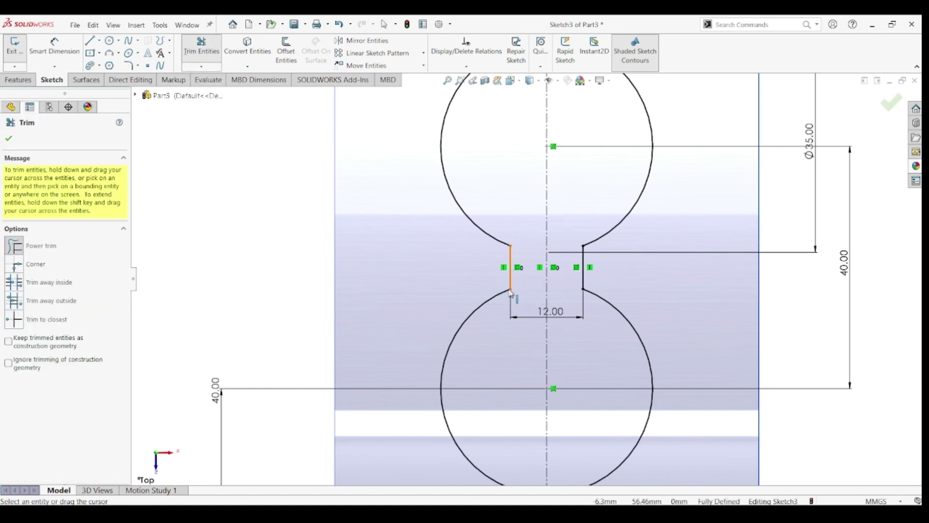
{"action": "left_click", "coordinate": [8, 139]}
Step: Fillet the four corners where the vertical connecting lines meet the circle arcs with a 3 mm radius, then exit the sketch
{"action": "left_click", "coordinate": [128, 66]}
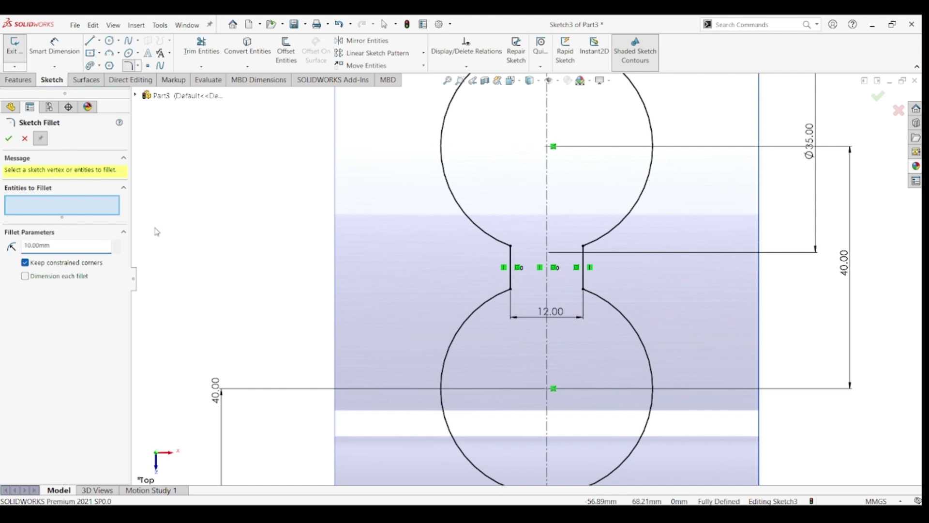
{"action": "left_click", "coordinate": [513, 249]}
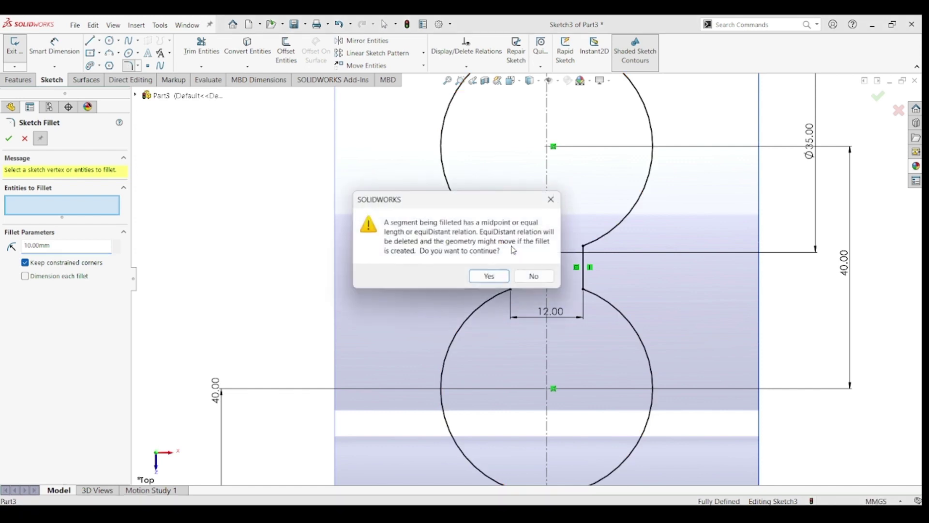
{"action": "left_click", "coordinate": [522, 277]}
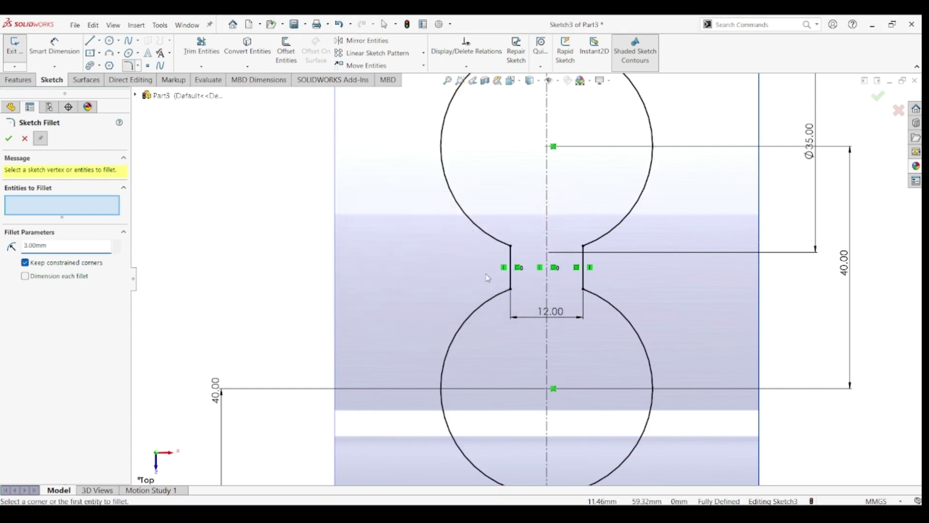
{"action": "left_click", "coordinate": [512, 248]}
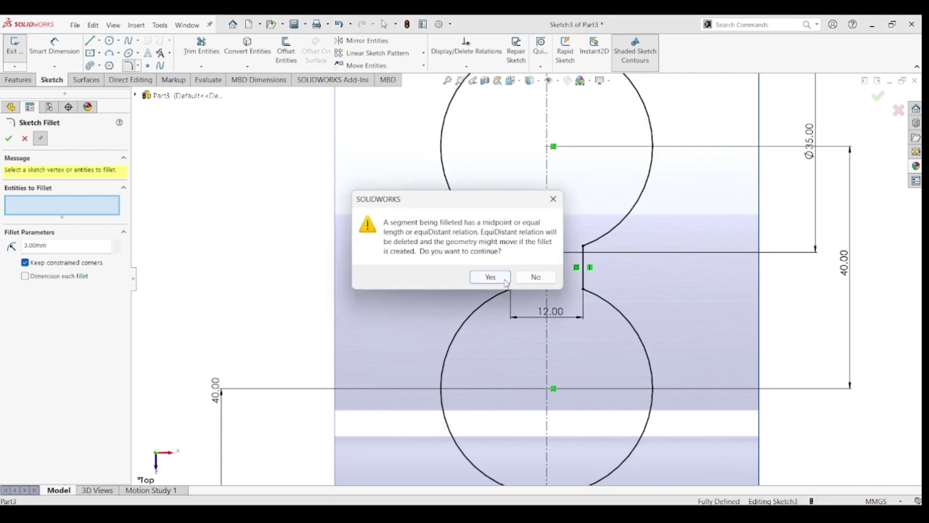
{"action": "left_click", "coordinate": [506, 281]}
{"action": "left_click", "coordinate": [512, 291]}
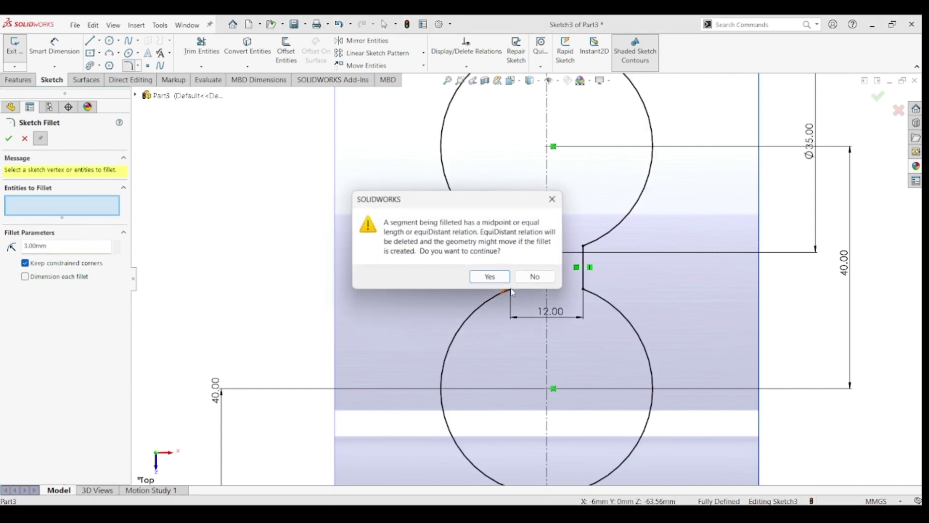
{"action": "left_click", "coordinate": [490, 276]}
{"action": "left_click", "coordinate": [584, 248]}
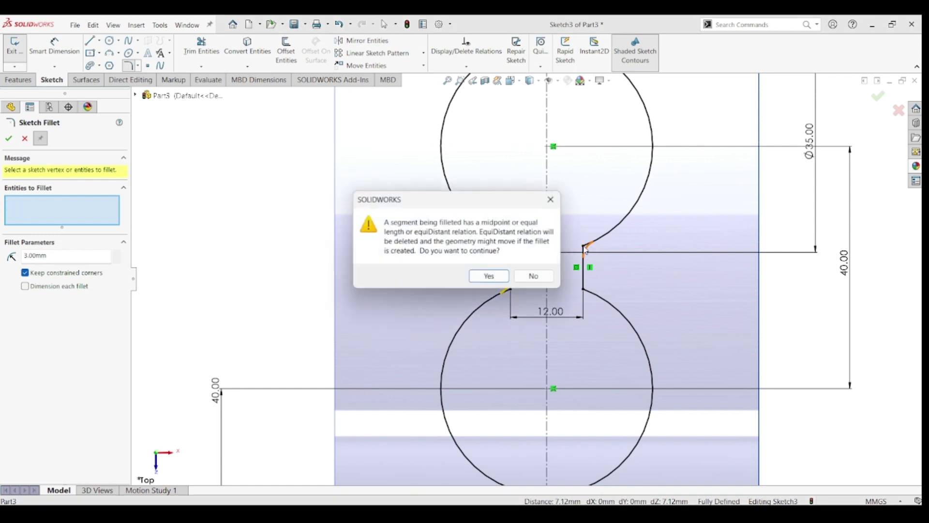
{"action": "left_click", "coordinate": [489, 276]}
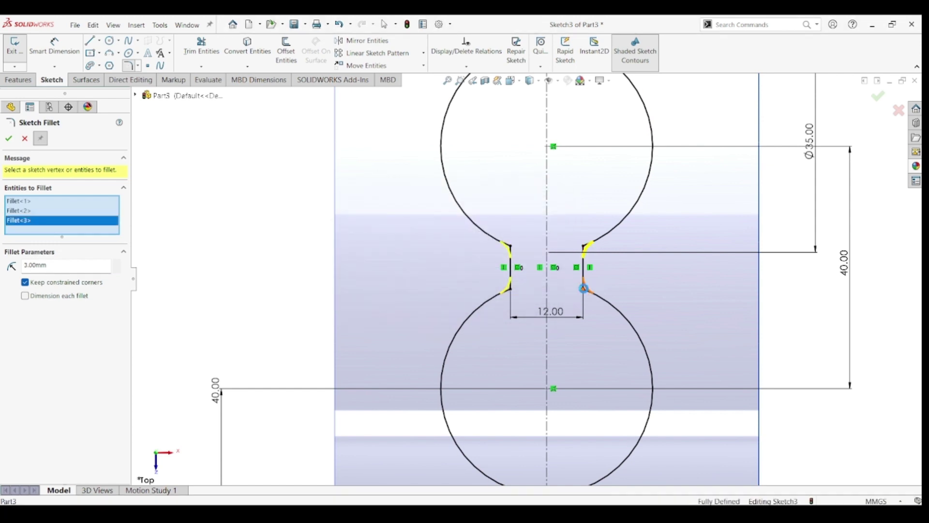
{"action": "left_click", "coordinate": [583, 289]}
{"action": "left_click", "coordinate": [489, 275]}
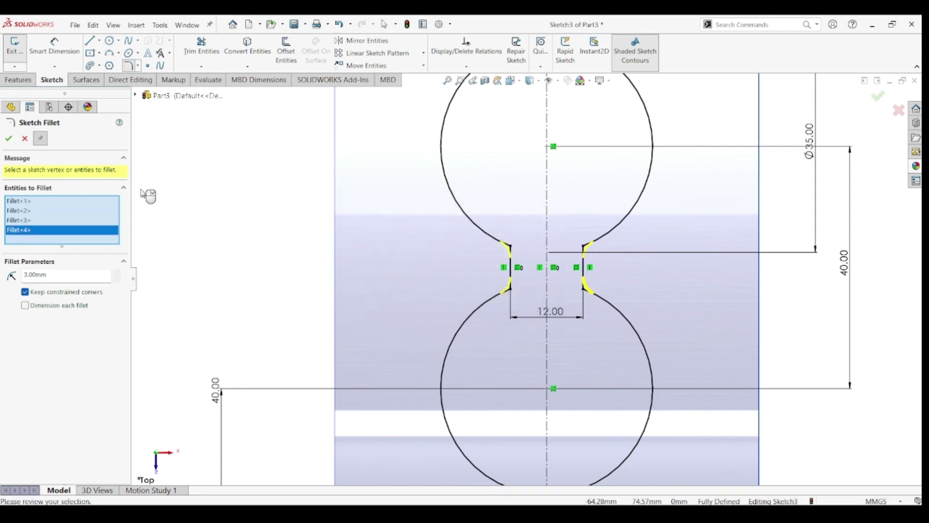
{"action": "left_click", "coordinate": [8, 139]}
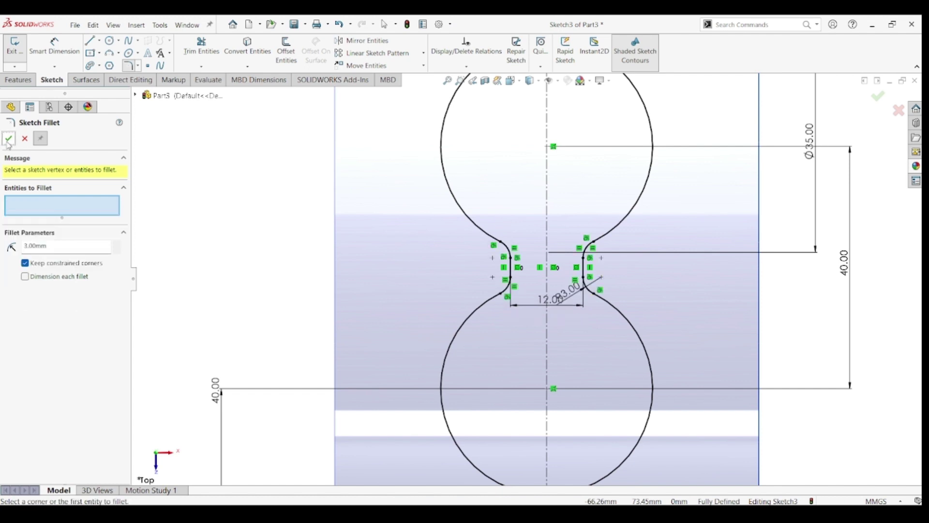
{"action": "key", "text": "f"}
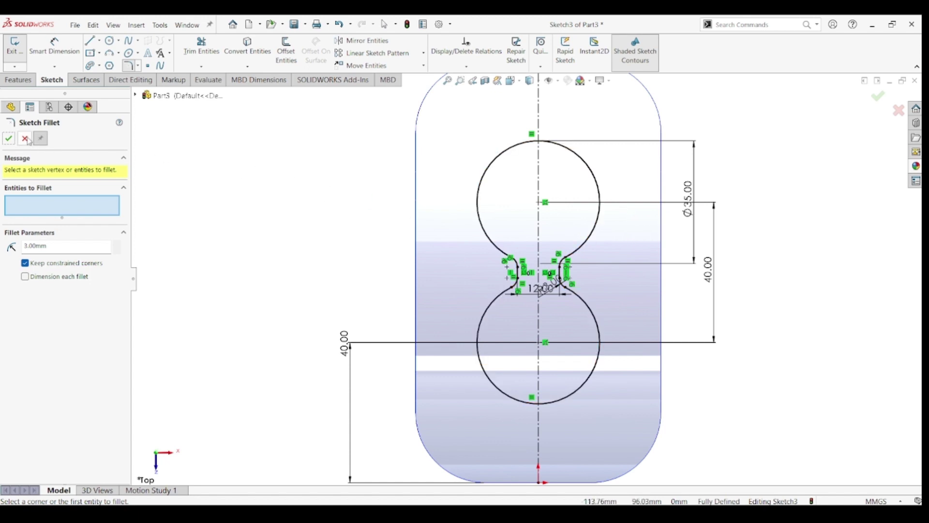
{"action": "left_click", "coordinate": [10, 139]}
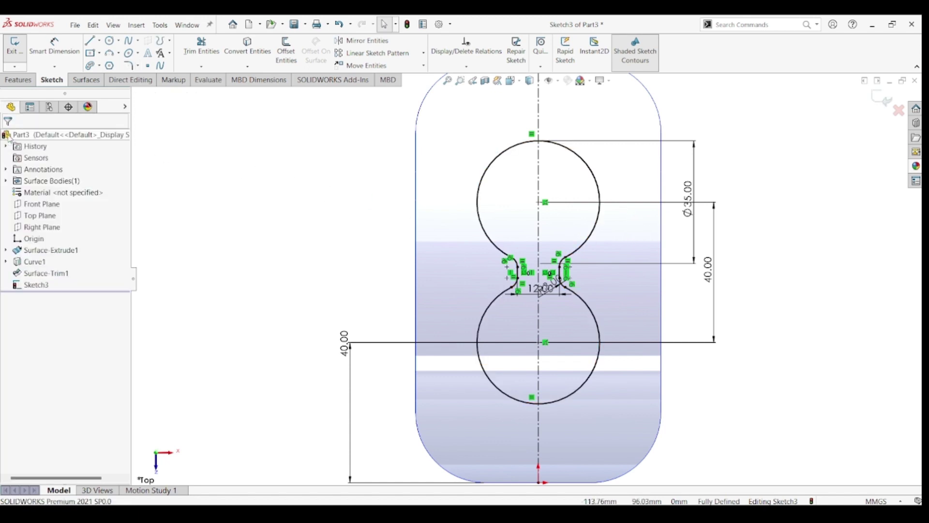
{"action": "left_click", "coordinate": [880, 99]}
{"action": "left_click", "coordinate": [832, 290]}
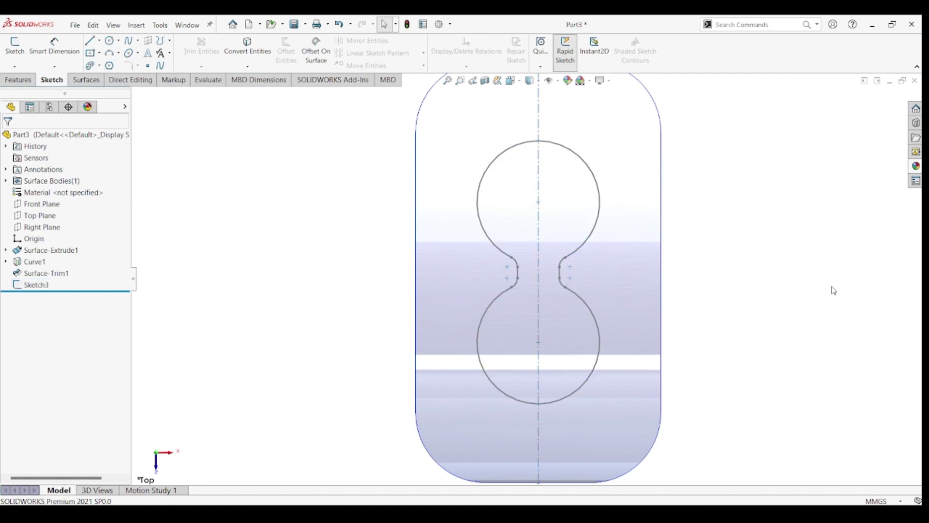
Step: Extrude the two-circle profile as a surface with a blind depth of 40 mm, upward through the curved plate
{"action": "key", "text": "ctrl+7"}
{"action": "mouse_move", "coordinate": [641, 323]}
{"action": "middle_mouse_down"}
{"action": "mouse_move", "coordinate": [623, 288]}
{"action": "mouse_move", "coordinate": [632, 326]}
{"action": "middle_mouse_up"}
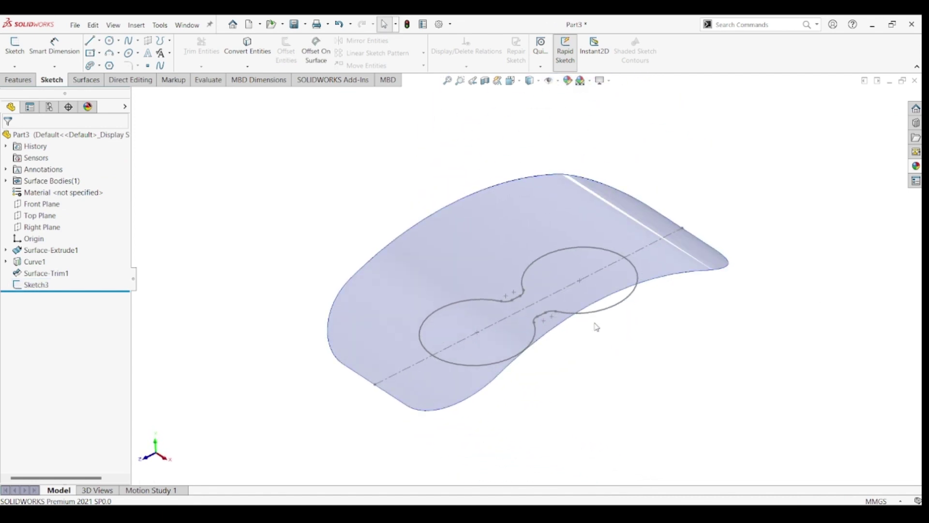
{"action": "left_click", "coordinate": [21, 80]}
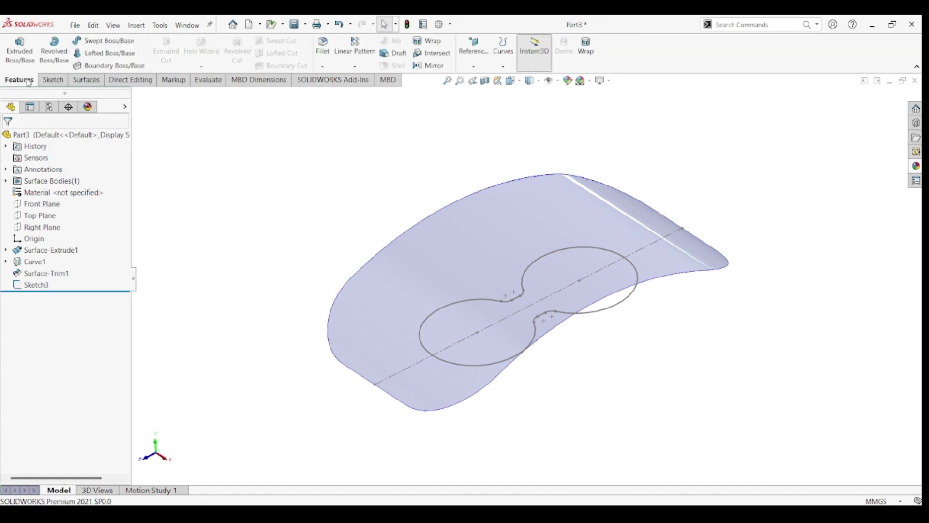
{"action": "left_click", "coordinate": [81, 80]}
{"action": "left_click", "coordinate": [23, 57]}
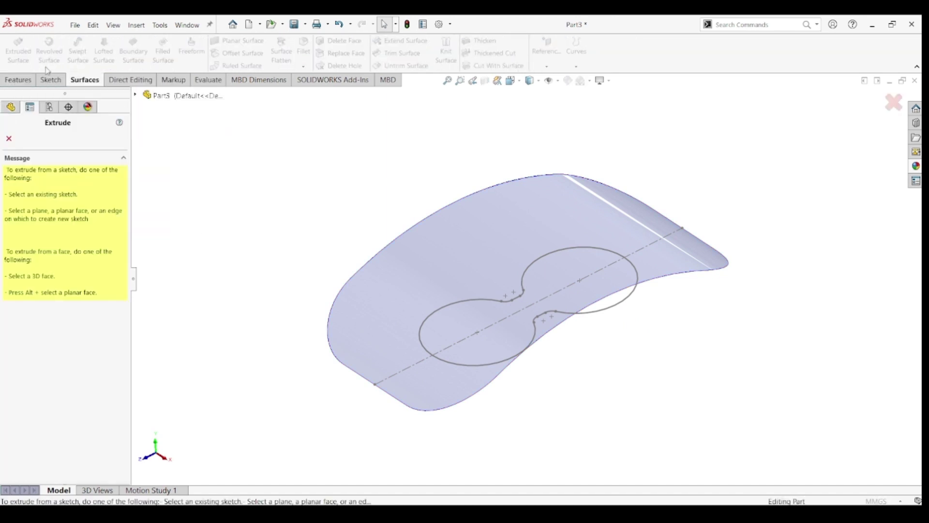
{"action": "left_click", "coordinate": [602, 312]}
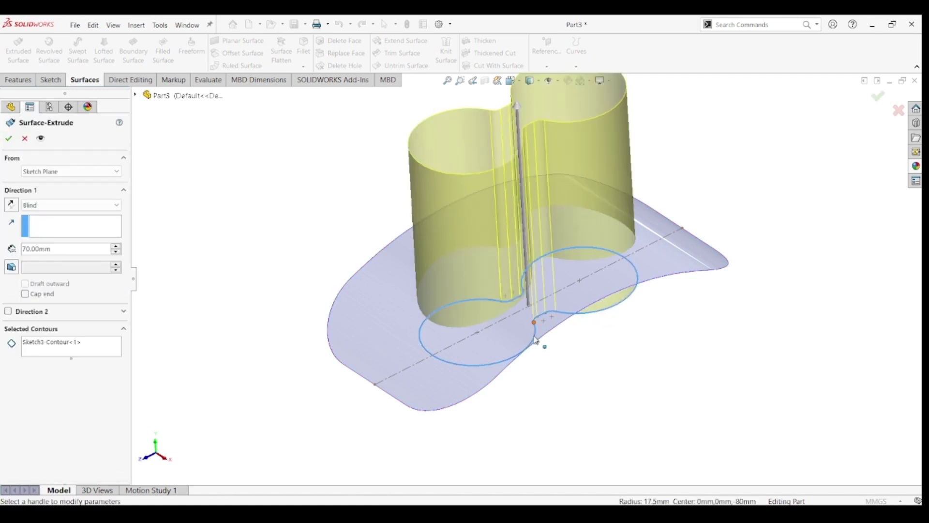
{"action": "mouse_move", "coordinate": [638, 381]}
{"action": "middle_mouse_down"}
{"action": "mouse_move", "coordinate": [589, 327]}
{"action": "mouse_move", "coordinate": [599, 341]}
{"action": "mouse_move", "coordinate": [603, 328]}
{"action": "middle_mouse_up"}
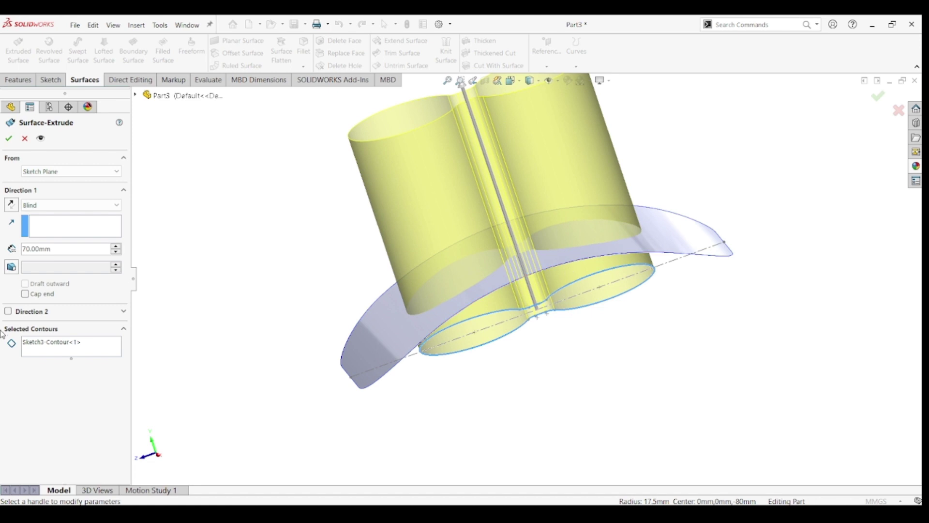
{"action": "type", "text": "40"}
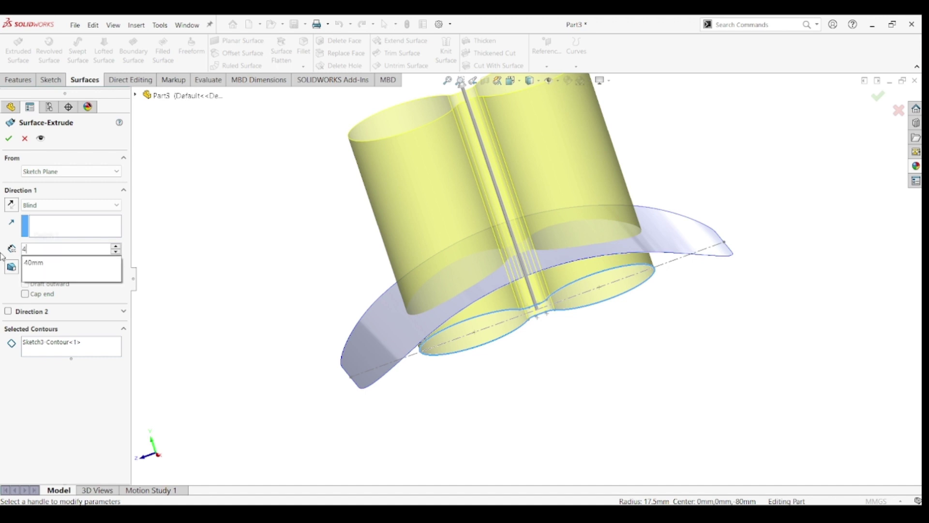
{"action": "key", "text": "Return"}
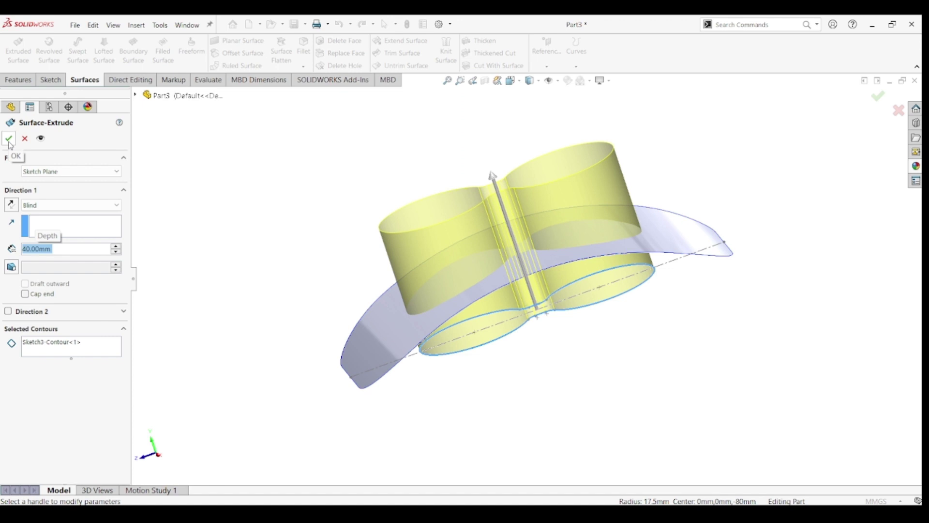
{"action": "left_click", "coordinate": [9, 140]}
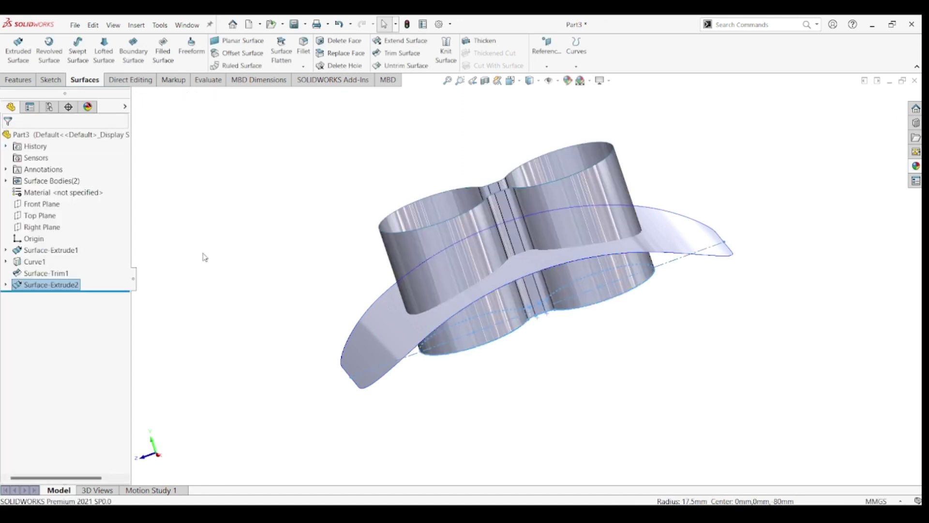
{"action": "left_click", "coordinate": [268, 263]}
Step: Trim the extruded wall surface with the curved plate as trim tool, removing the portion below the plate
{"action": "middle_click_drag", "start_coordinate": [268, 263], "coordinate": [229, 234]}
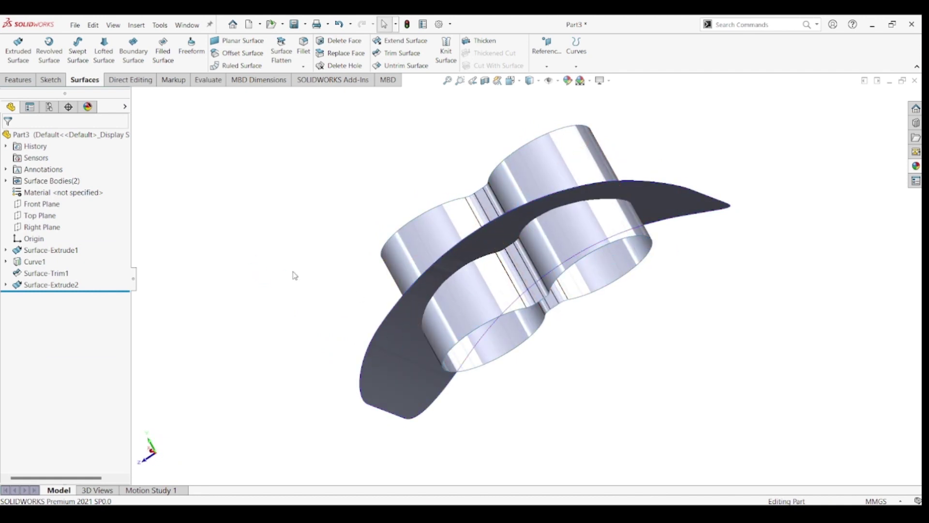
{"action": "middle_click_drag", "start_coordinate": [295, 276], "coordinate": [313, 278]}
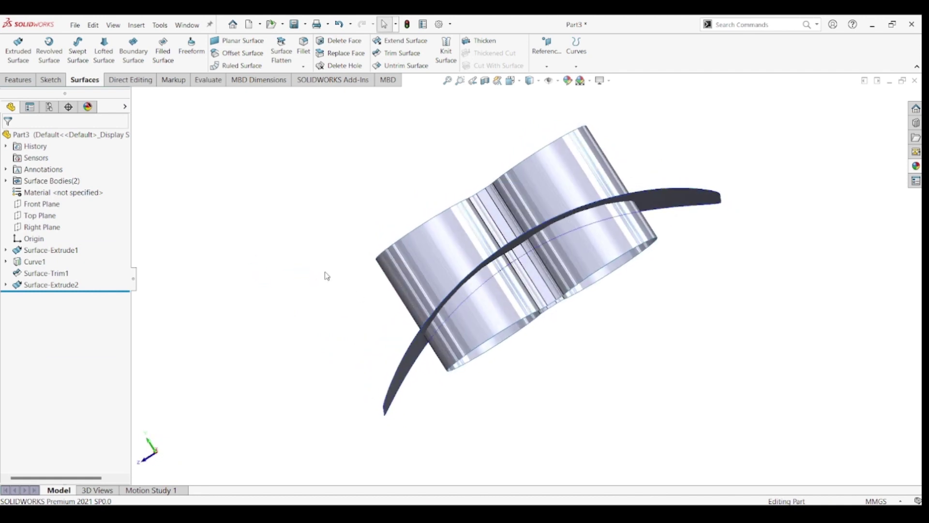
{"action": "left_click", "coordinate": [399, 52]}
{"action": "middle_click_drag", "start_coordinate": [317, 319], "coordinate": [336, 348]}
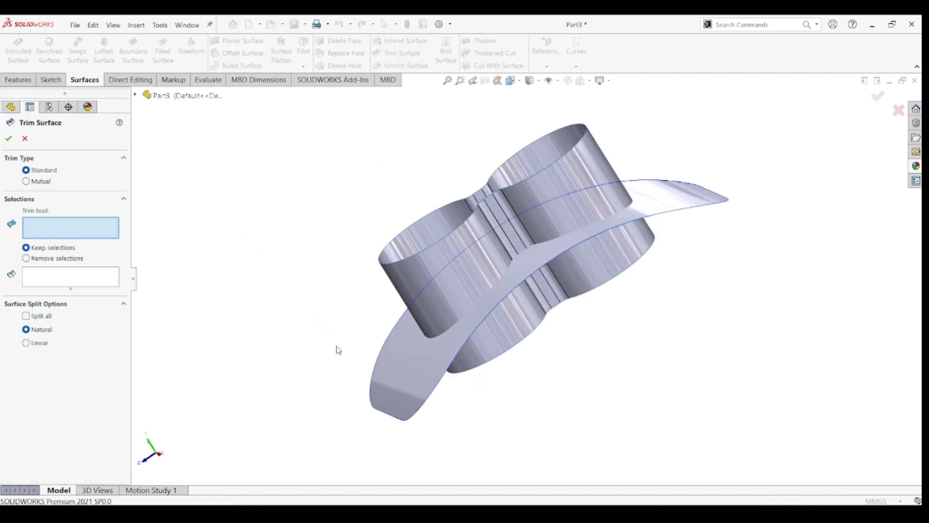
{"action": "left_click", "coordinate": [418, 373]}
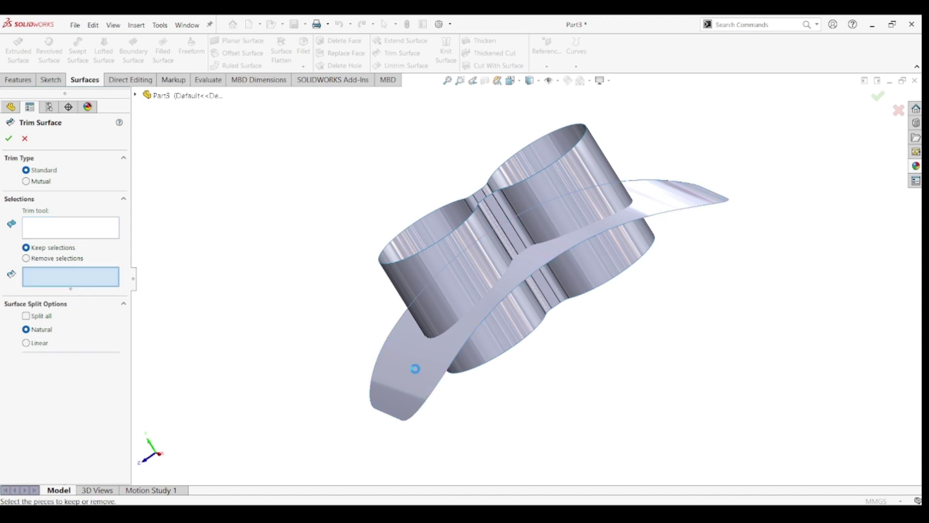
{"action": "left_click", "coordinate": [502, 339]}
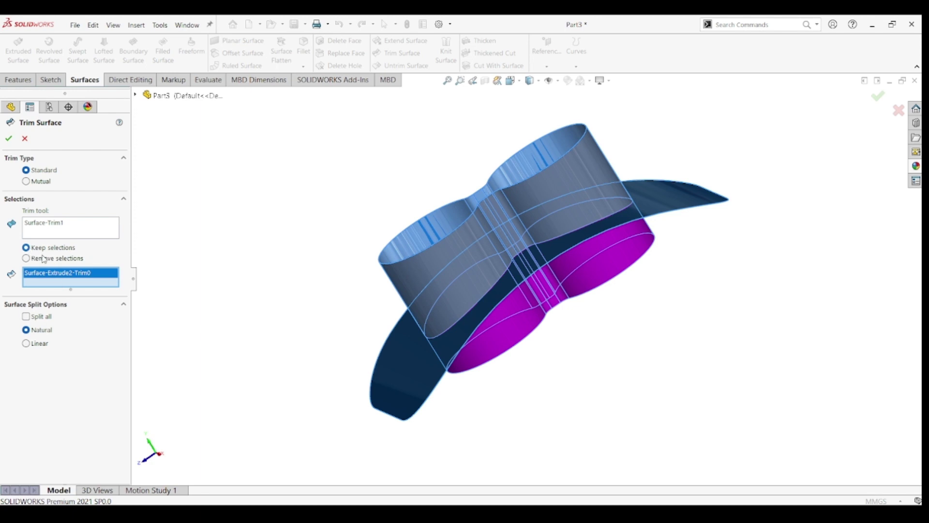
{"action": "left_click", "coordinate": [27, 258]}
{"action": "left_click", "coordinate": [8, 138]}
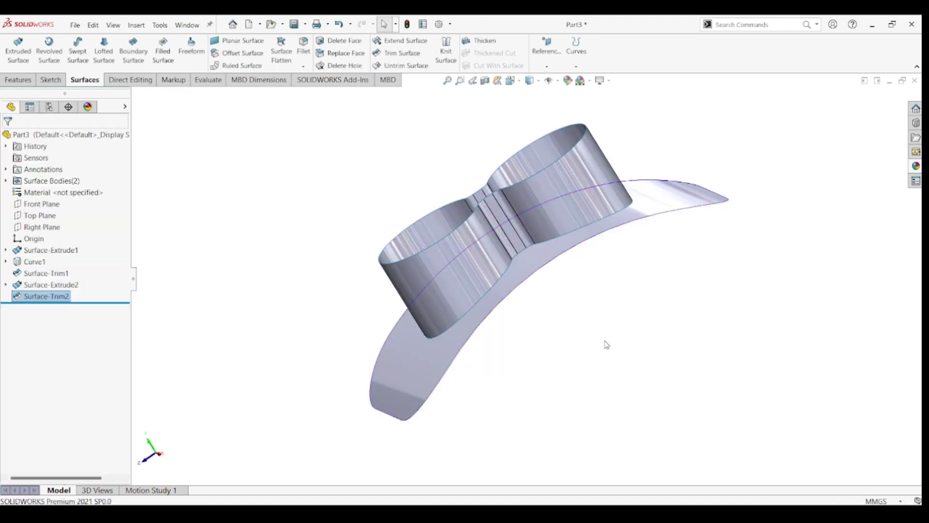
{"action": "left_click", "coordinate": [604, 345]}
Step: Trim the curved plate with the extruded wall surface as trim tool, removing the plate area inside the two-circle profile
{"action": "middle_click_drag", "start_coordinate": [603, 344], "coordinate": [564, 214]}
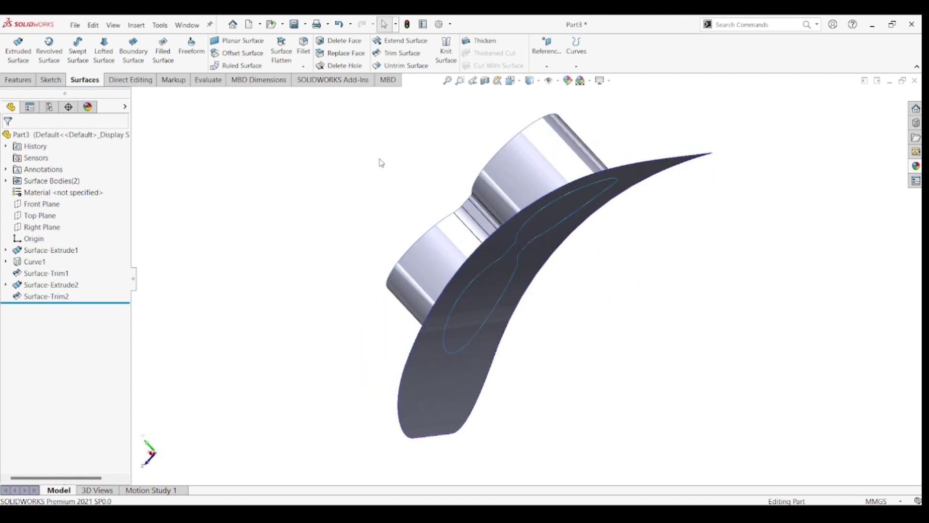
{"action": "left_click", "coordinate": [410, 54]}
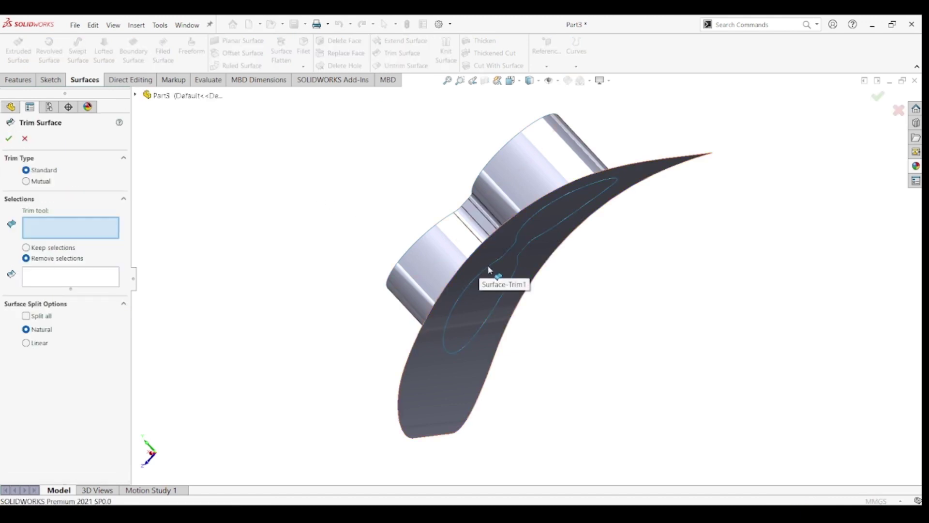
{"action": "left_click", "coordinate": [447, 313]}
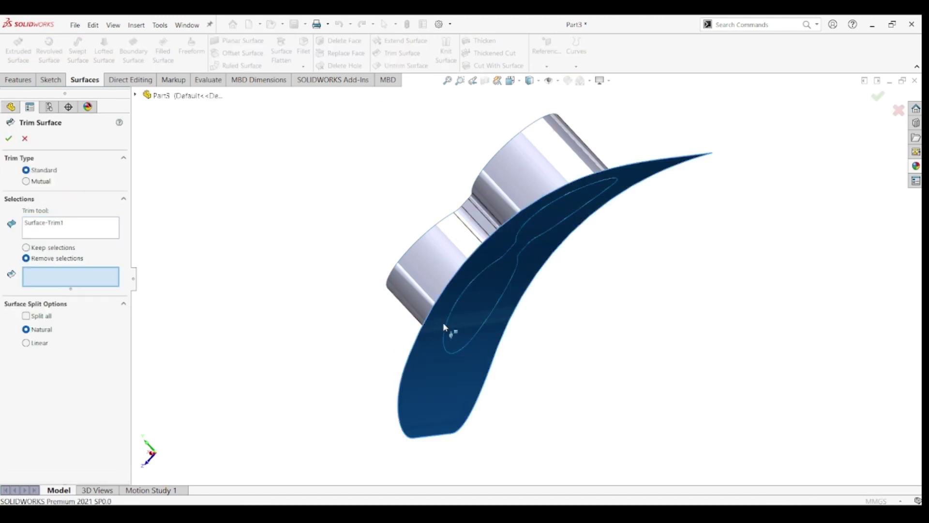
{"action": "middle_click_drag", "start_coordinate": [382, 314], "coordinate": [448, 375]}
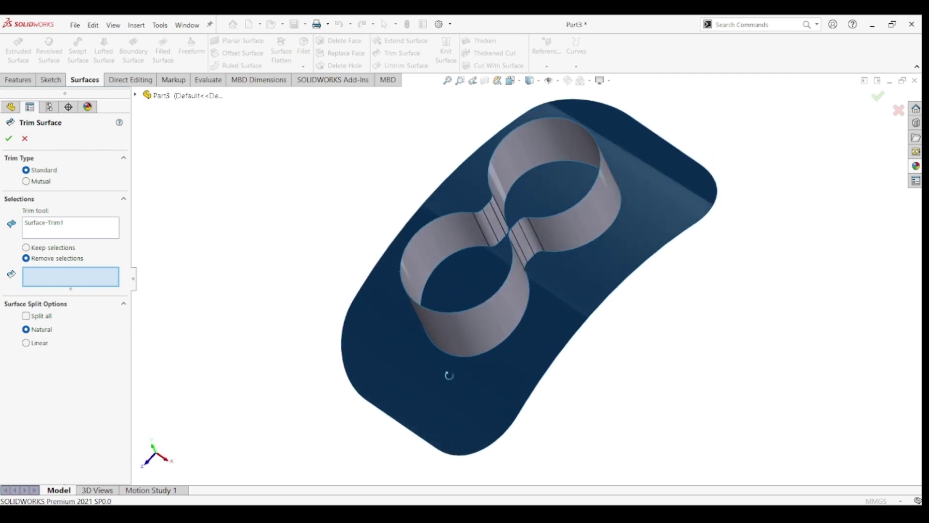
{"action": "left_click", "coordinate": [479, 310]}
{"action": "left_click", "coordinate": [535, 276]}
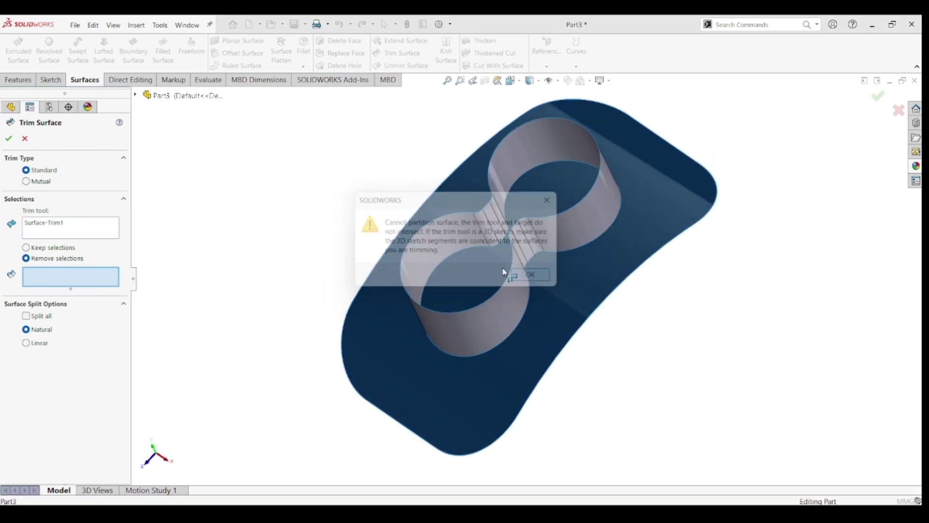
{"action": "left_click", "coordinate": [75, 224]}
{"action": "key", "text": "Delete"}
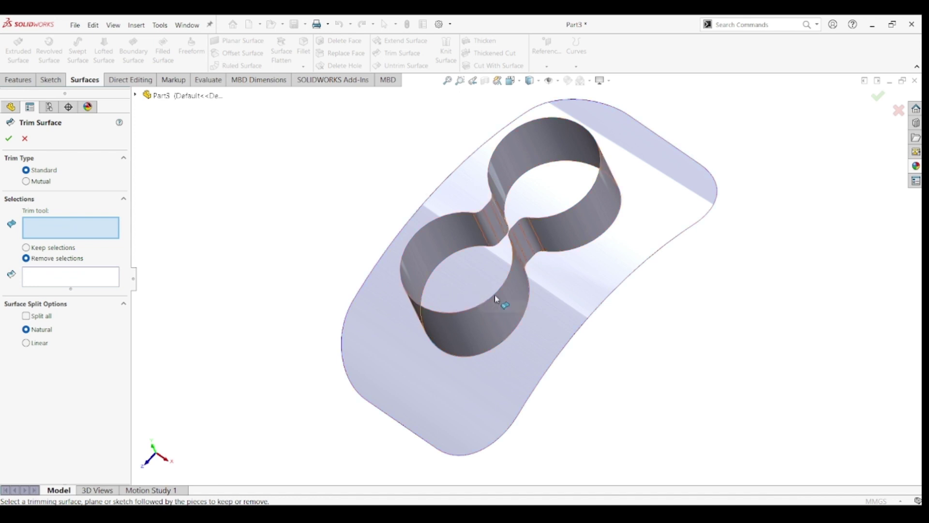
{"action": "left_click", "coordinate": [501, 296]}
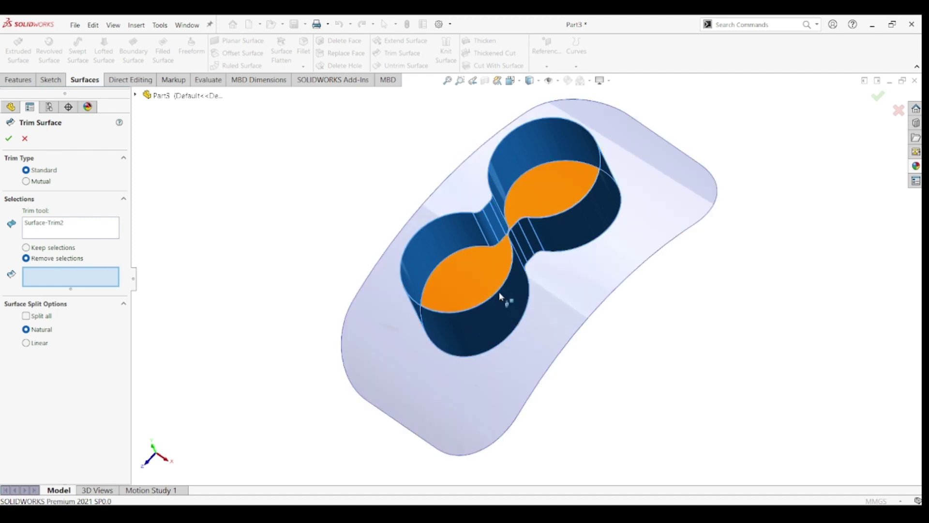
{"action": "left_click", "coordinate": [470, 275]}
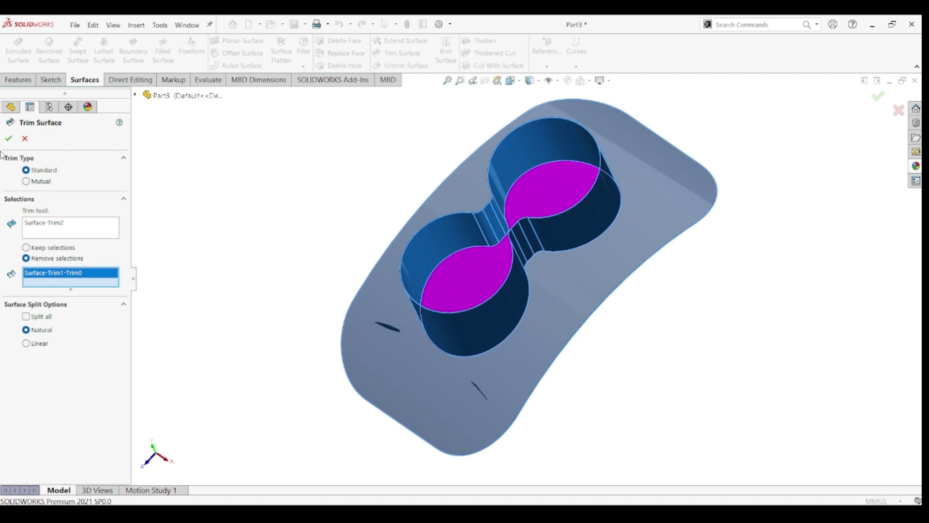
{"action": "left_click", "coordinate": [9, 139]}
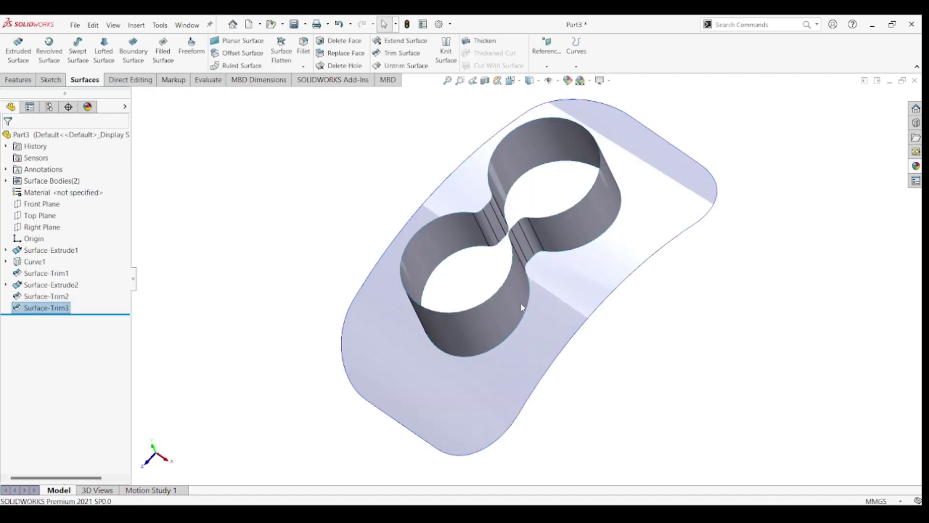
Step: Fill the open top of the two-circle wall with a Filled Surface bounded by its eight upper edges, using Contact edge settings
{"action": "middle_click_drag", "start_coordinate": [690, 399], "coordinate": [703, 360]}
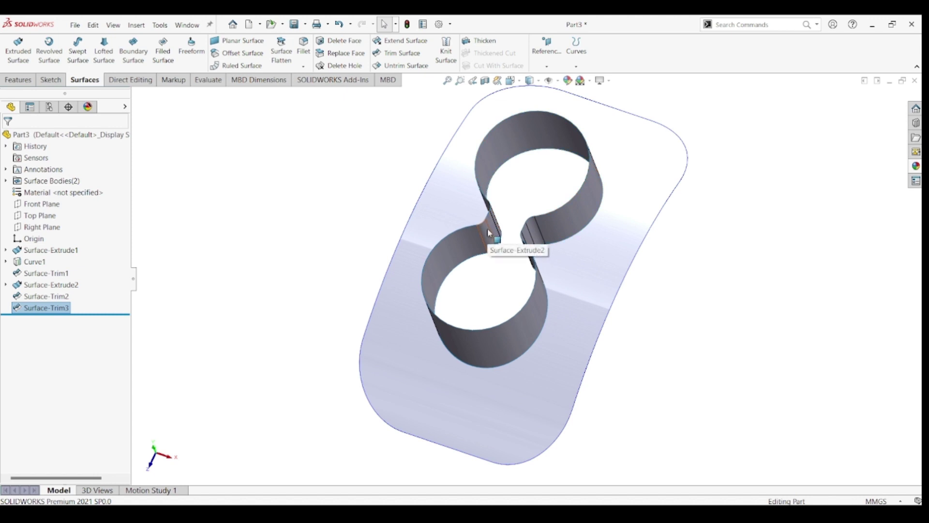
{"action": "left_click", "coordinate": [163, 60]}
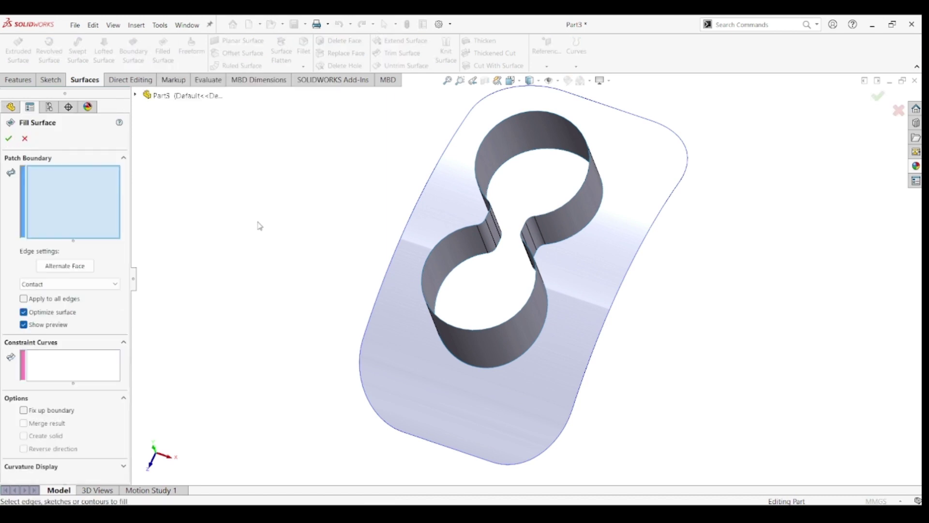
{"action": "left_click", "coordinate": [424, 292]}
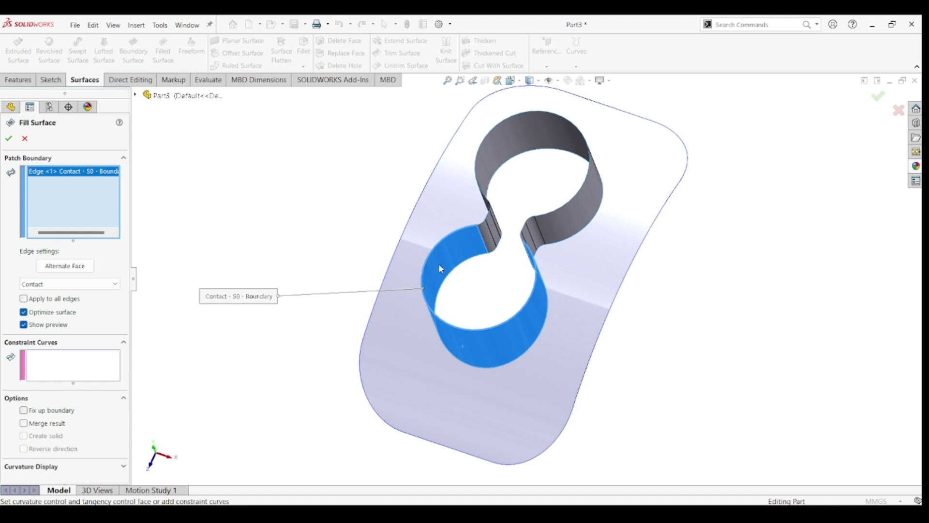
{"action": "left_click", "coordinate": [484, 226]}
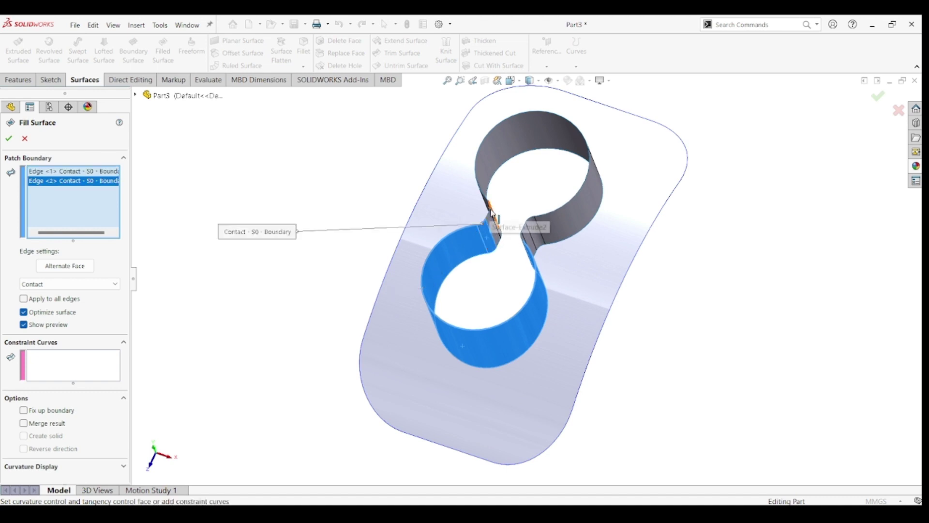
{"action": "left_click", "coordinate": [490, 217]}
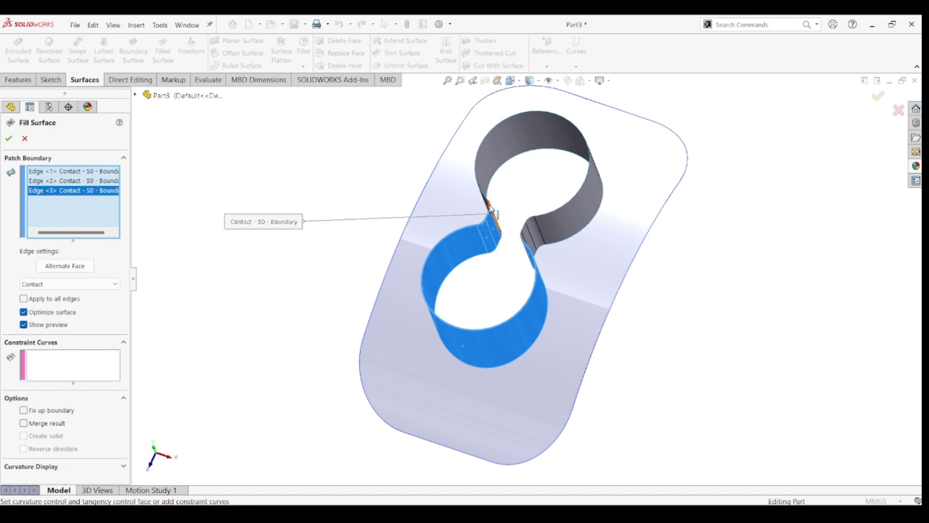
{"action": "scroll", "coordinate": [490, 208], "scroll_direction": "down", "scroll_amount": 5}
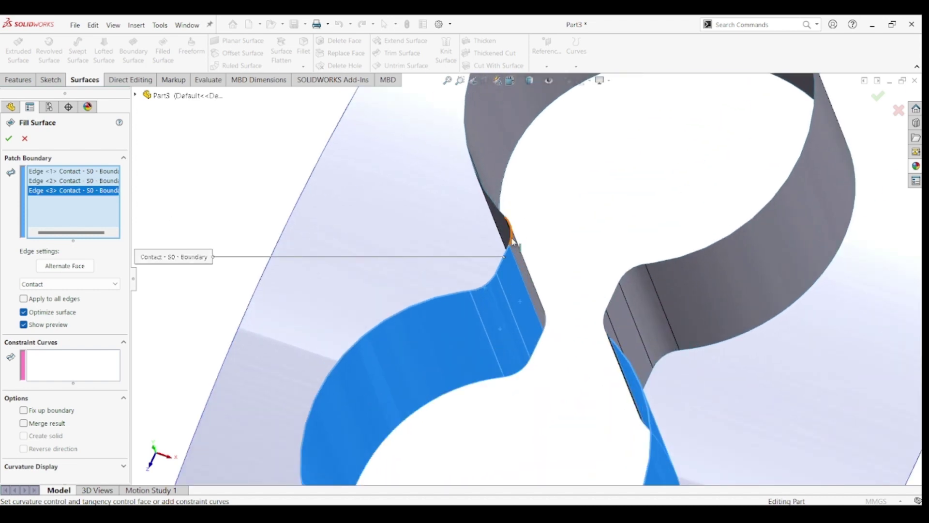
{"action": "left_click", "coordinate": [511, 239]}
{"action": "left_click", "coordinate": [606, 330]}
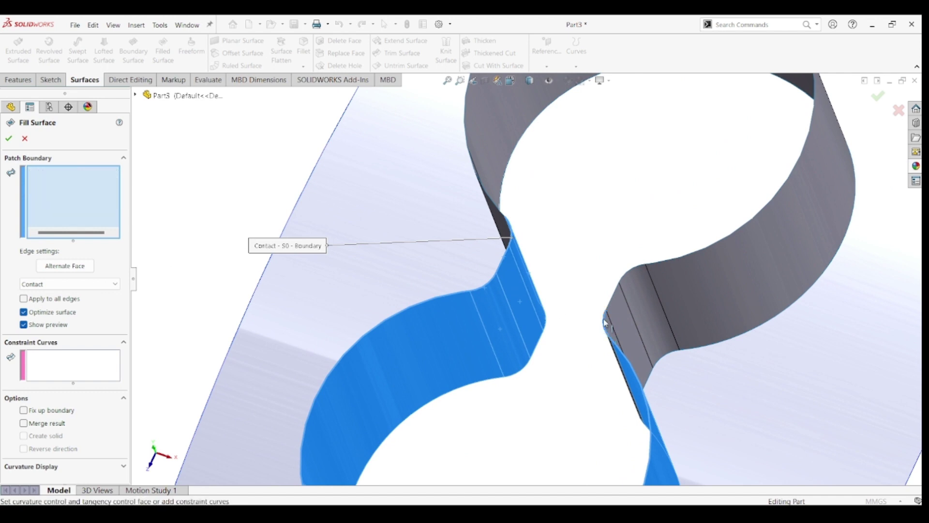
{"action": "left_click", "coordinate": [623, 283]}
{"action": "left_click", "coordinate": [624, 282]}
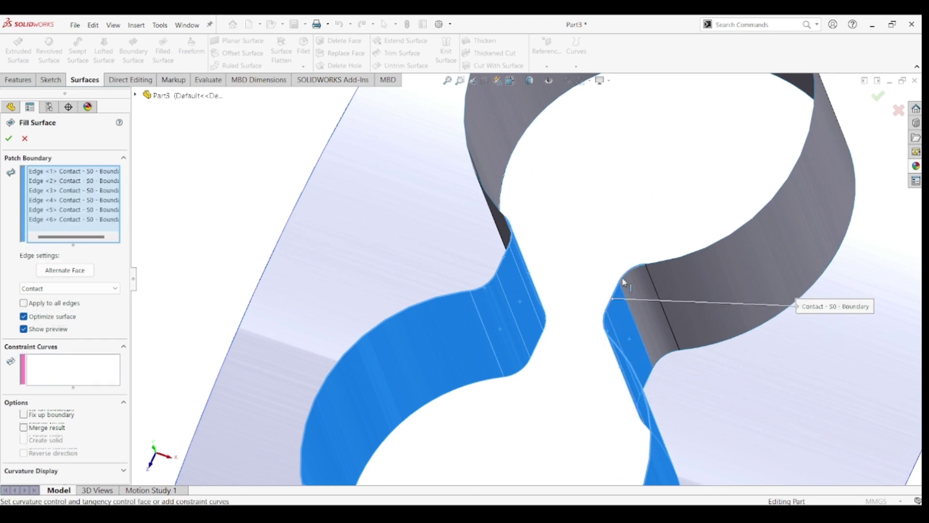
{"action": "left_click", "coordinate": [672, 259]}
{"action": "scroll", "coordinate": [552, 331], "scroll_direction": "up", "scroll_amount": 5}
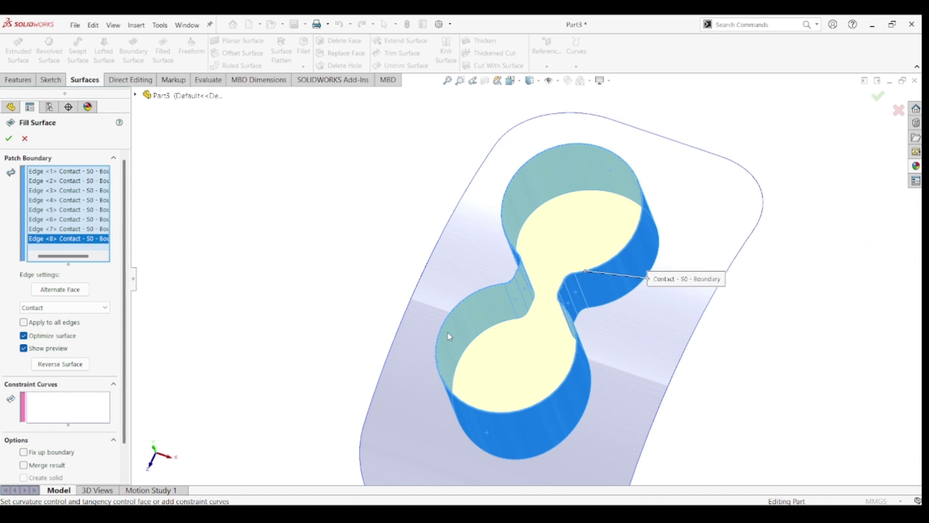
{"action": "middle_click_drag", "start_coordinate": [528, 397], "coordinate": [489, 382]}
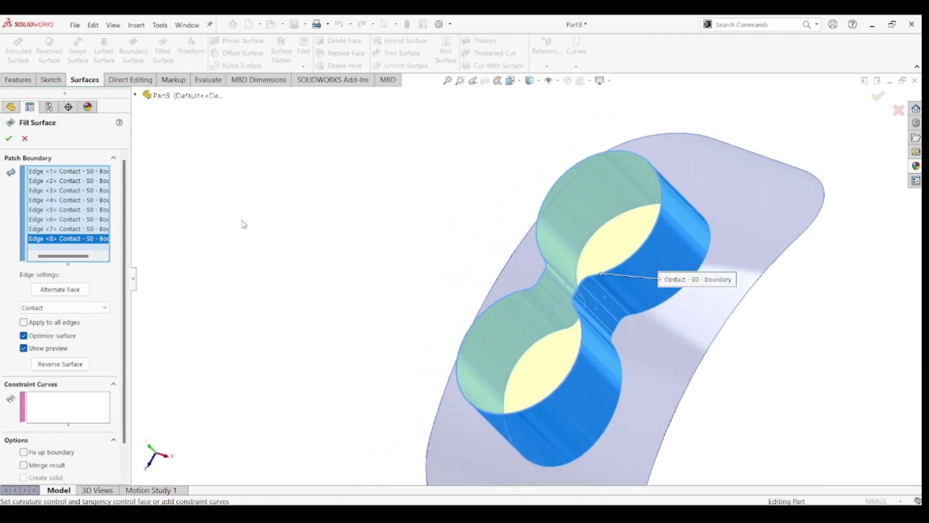
{"action": "left_click", "coordinate": [9, 140]}
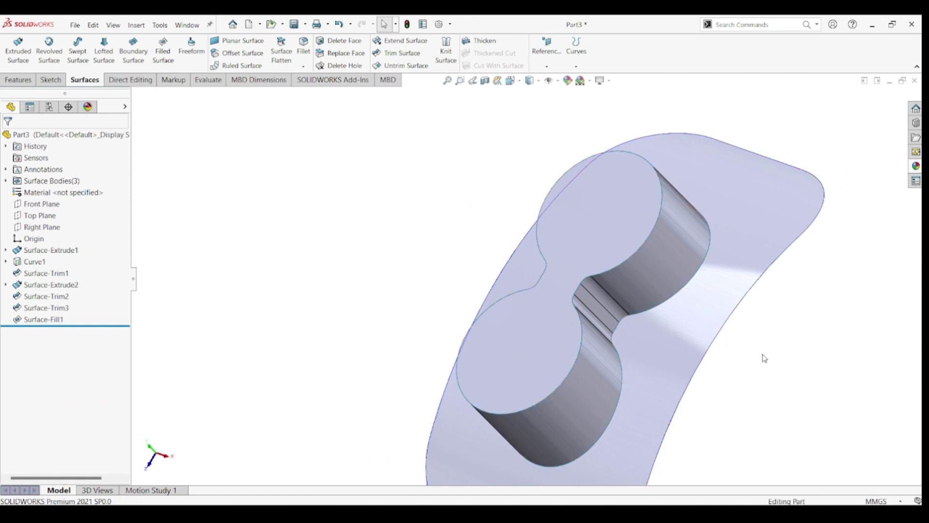
Step: Knit the curved plate, the two-circle wall and the top fill surface into one surface body
{"action": "scroll", "coordinate": [763, 355], "scroll_direction": "up", "scroll_amount": 3}
{"action": "scroll", "coordinate": [679, 332], "scroll_direction": "down", "scroll_amount": 2}
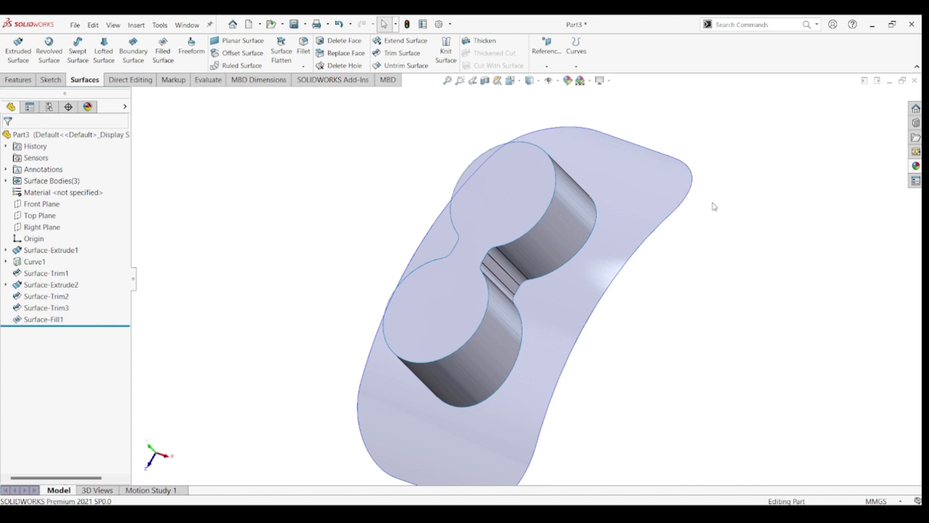
{"action": "middle_click_drag", "start_coordinate": [693, 263], "coordinate": [642, 244]}
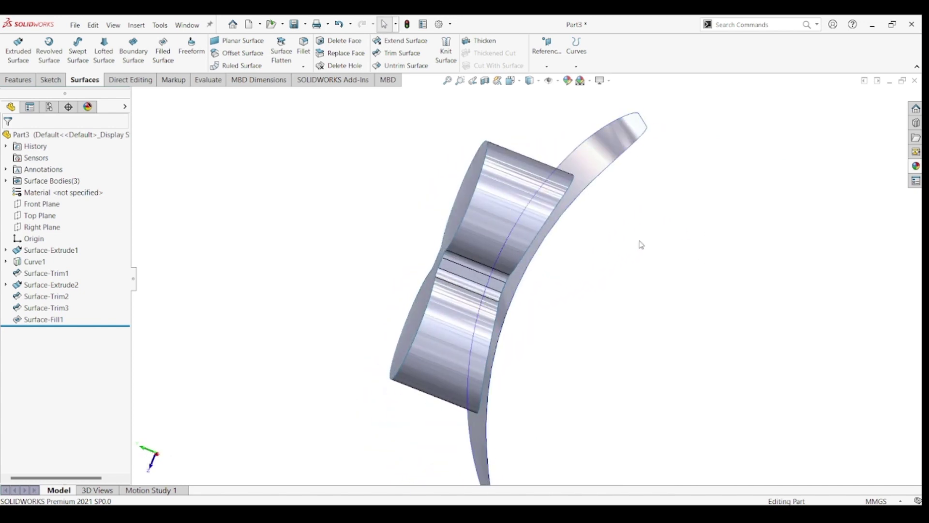
{"action": "key", "text": "ctrl+7"}
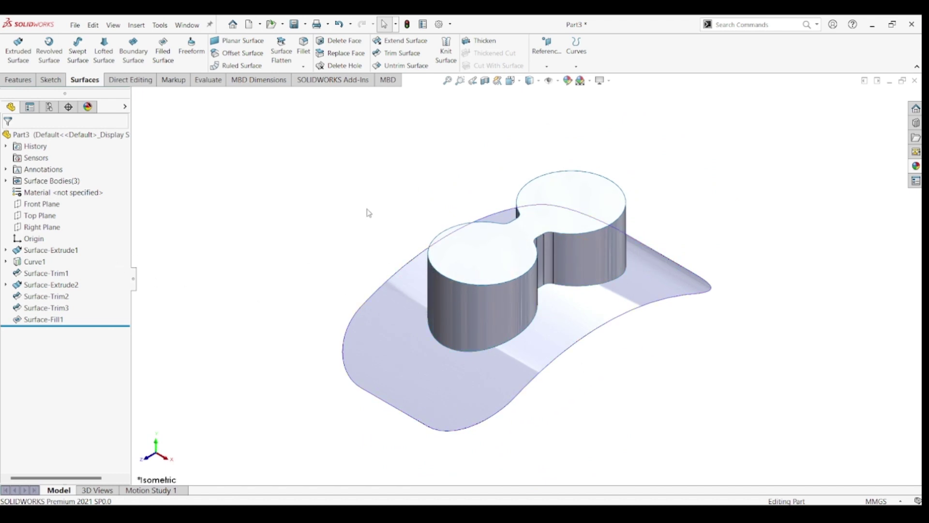
{"action": "left_click", "coordinate": [6, 181]}
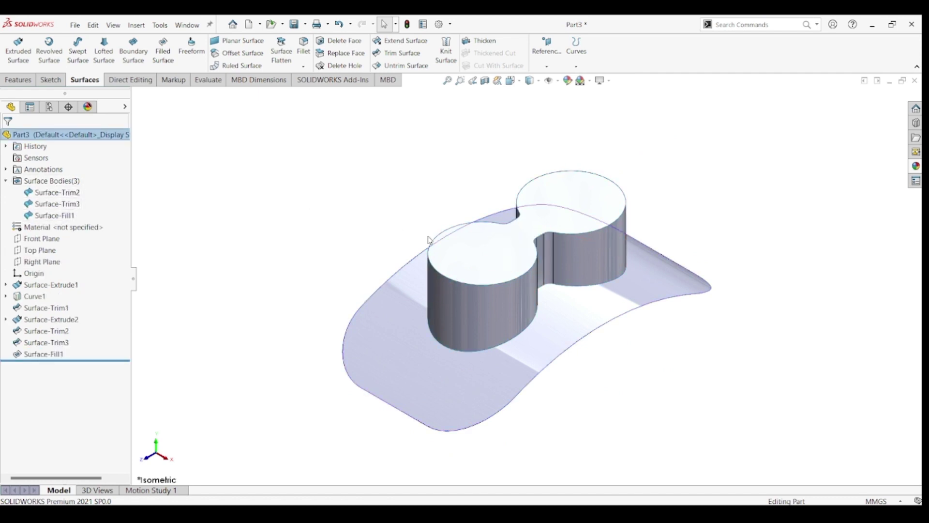
{"action": "left_click", "coordinate": [446, 51]}
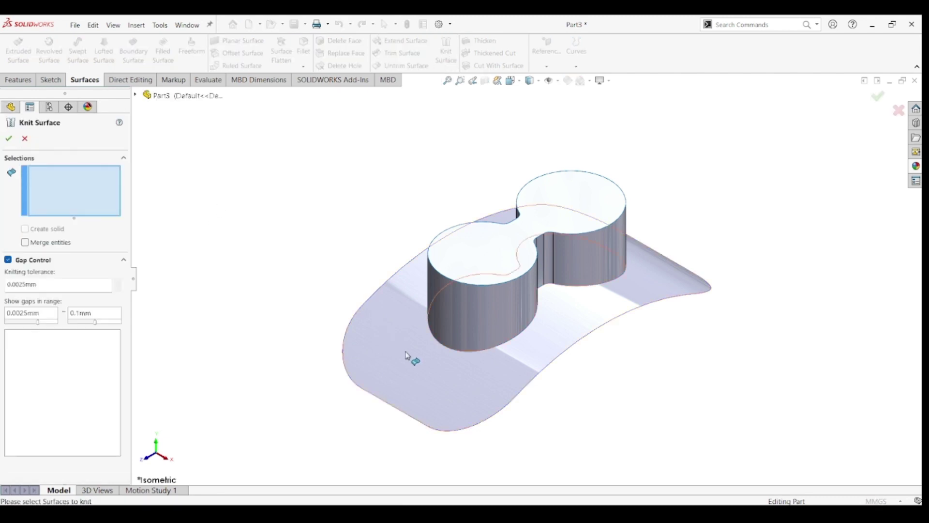
{"action": "left_click", "coordinate": [423, 356]}
{"action": "left_click", "coordinate": [464, 312]}
{"action": "left_click", "coordinate": [467, 276]}
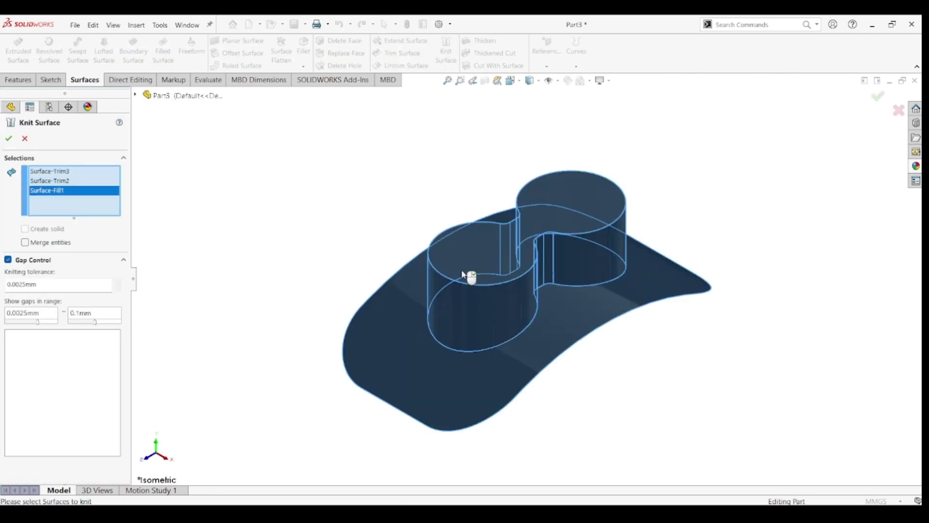
{"action": "left_click", "coordinate": [9, 139]}
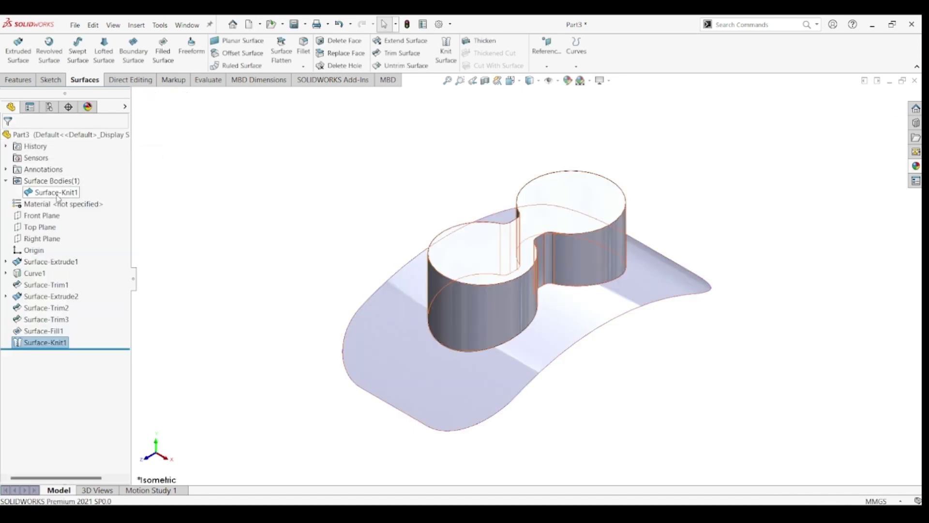
{"action": "left_click", "coordinate": [339, 209]}
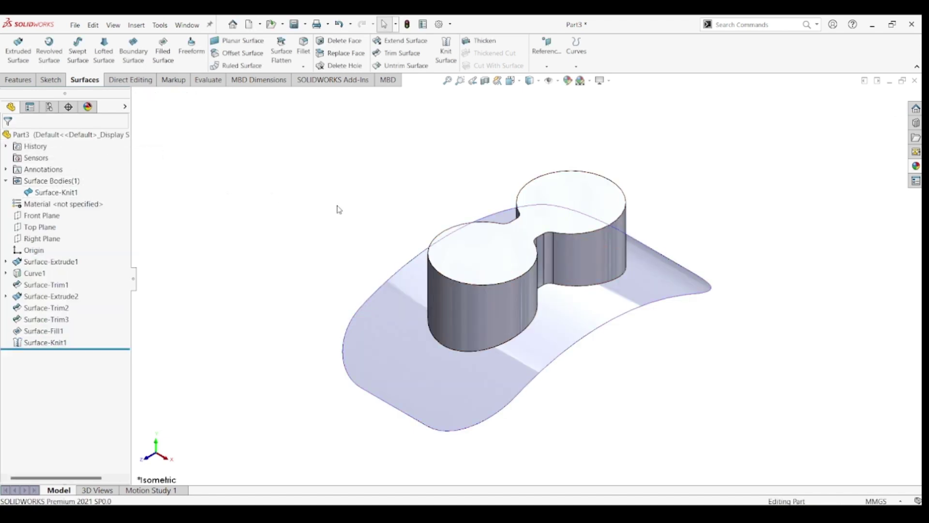
Step: Thicken the knitted surface to both sides with a thickness of 1 mm
{"action": "left_click", "coordinate": [478, 43]}
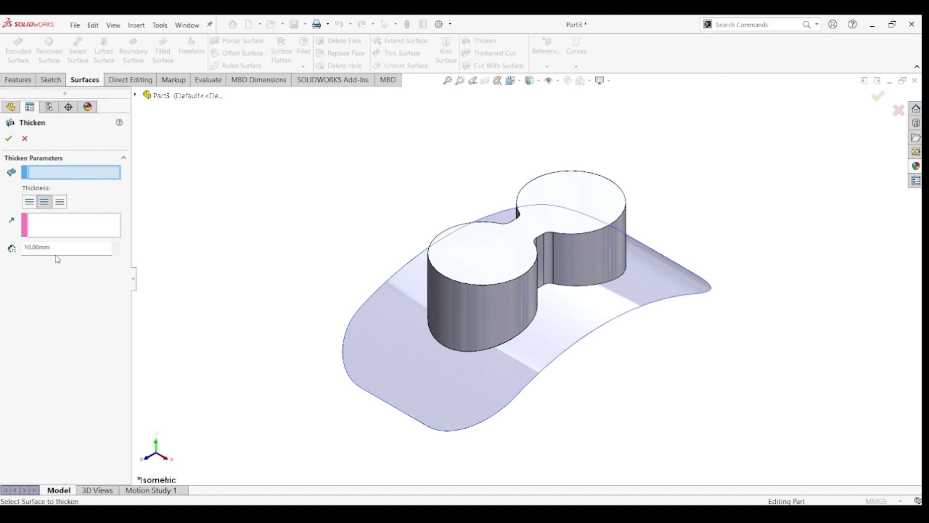
{"action": "left_click", "coordinate": [23, 248]}
{"action": "type", "text": "1"}
{"action": "left_click", "coordinate": [438, 334]}
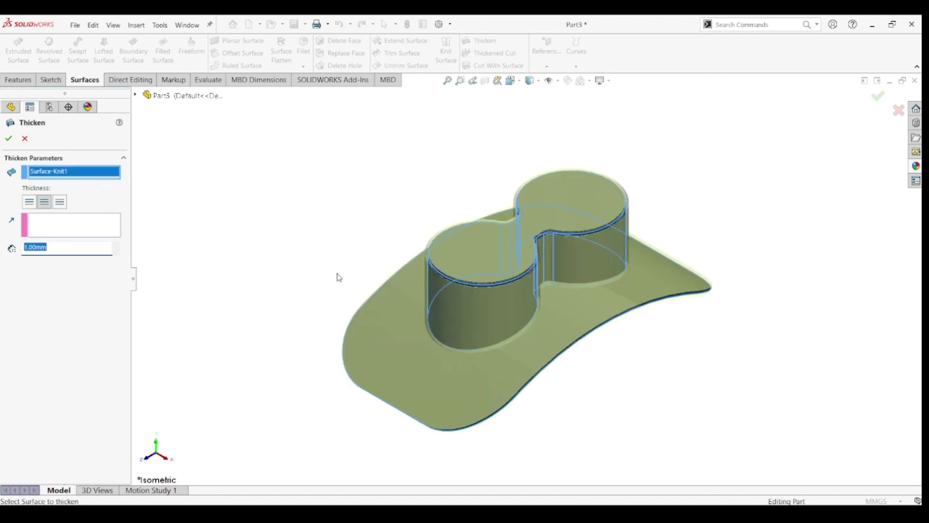
{"action": "scroll", "coordinate": [536, 342], "scroll_direction": "up", "scroll_amount": 3}
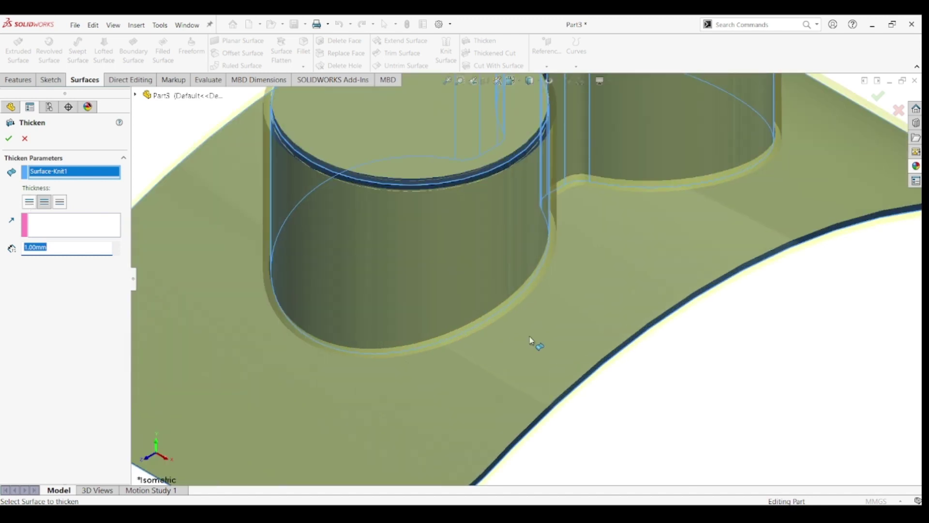
{"action": "scroll", "coordinate": [423, 265], "scroll_direction": "up", "scroll_amount": 3}
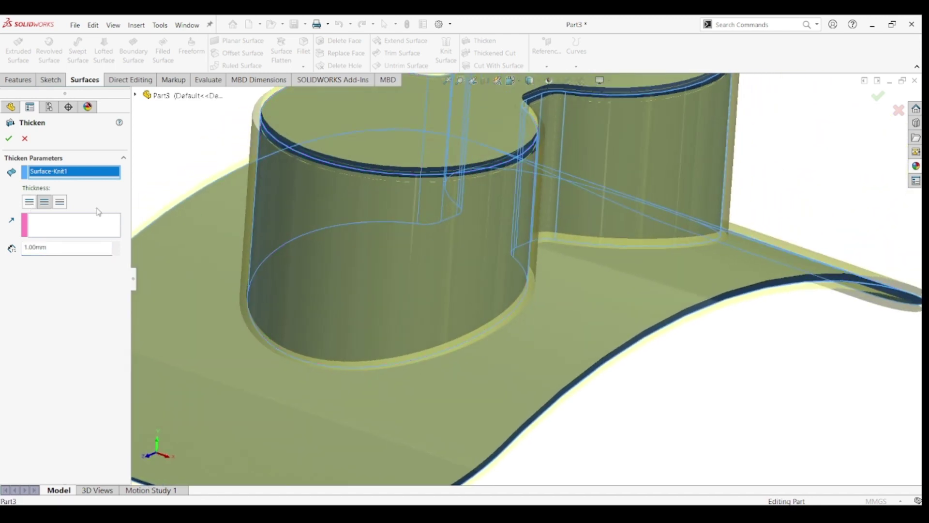
{"action": "left_click", "coordinate": [30, 203]}
{"action": "left_click", "coordinate": [59, 203]}
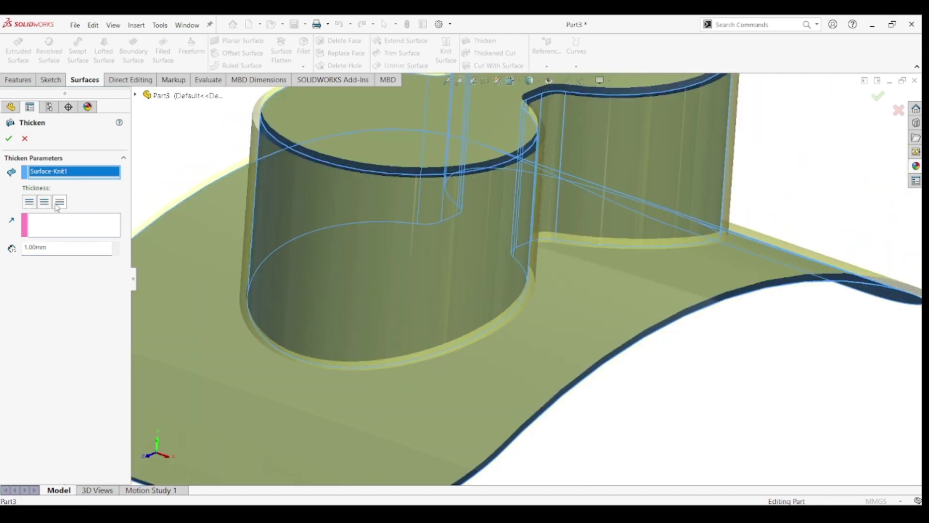
{"action": "left_click", "coordinate": [44, 202]}
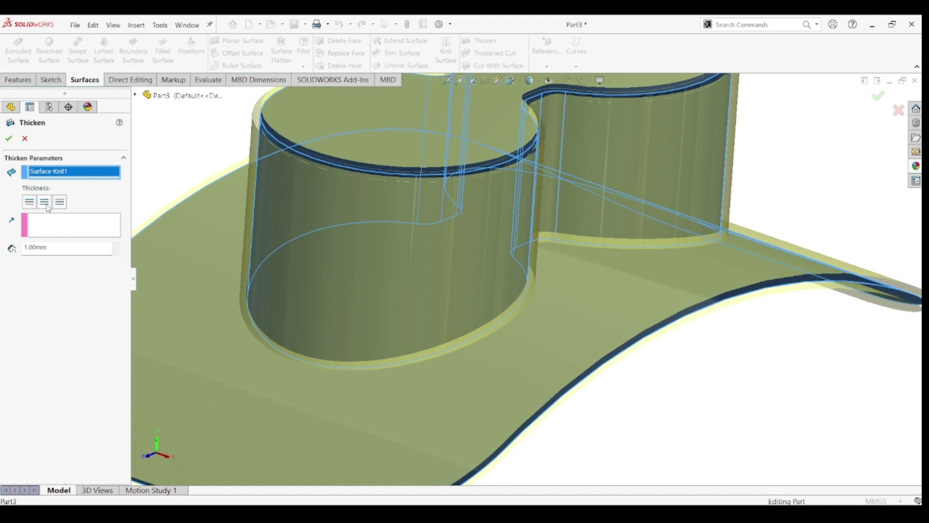
{"action": "left_click", "coordinate": [9, 139]}
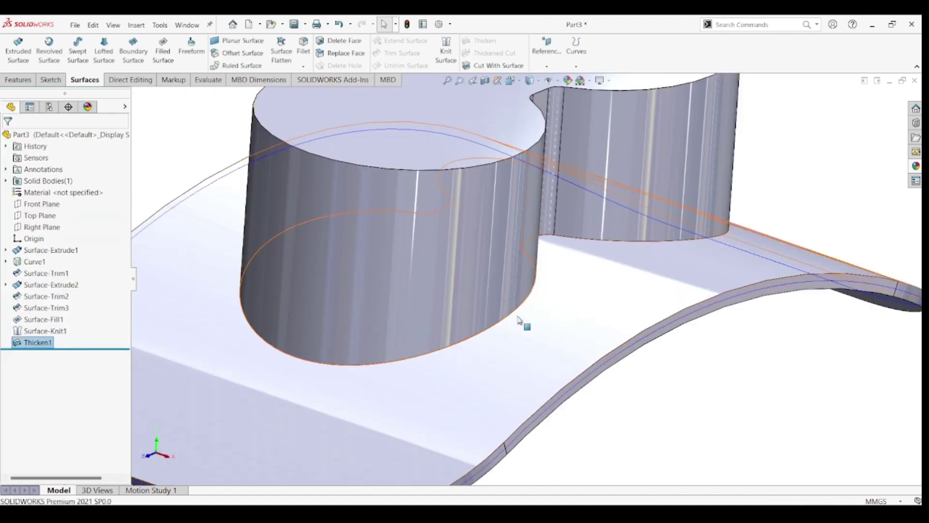
{"action": "scroll", "coordinate": [527, 334], "scroll_direction": "up", "scroll_amount": 5}
{"action": "left_click", "coordinate": [558, 368]}
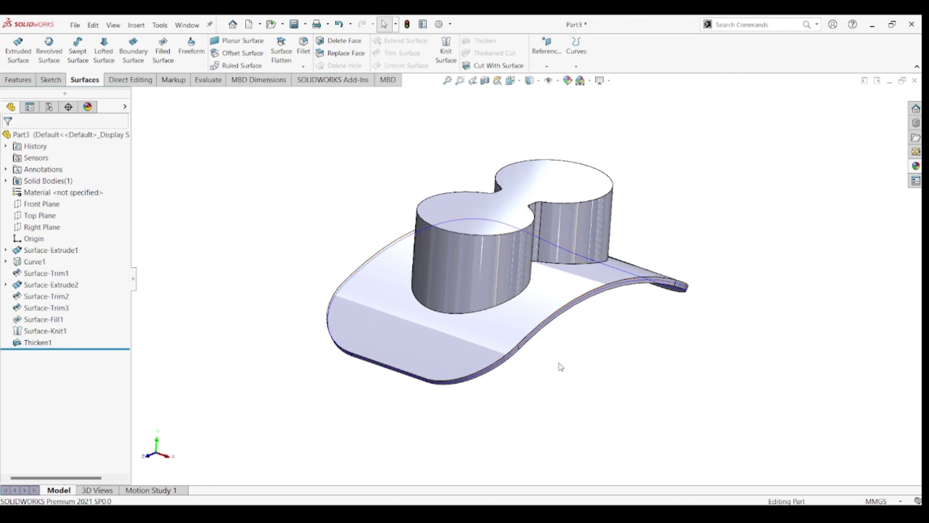
Step: Fillet the upper rim of the two-circle boss and its base edge on the plate with a 3 mm radius
{"action": "mouse_move", "coordinate": [558, 369]}
{"action": "middle_mouse_down"}
{"action": "mouse_move", "coordinate": [506, 336]}
{"action": "mouse_move", "coordinate": [481, 274]}
{"action": "mouse_move", "coordinate": [475, 224]}
{"action": "mouse_move", "coordinate": [504, 222]}
{"action": "mouse_move", "coordinate": [533, 342]}
{"action": "mouse_move", "coordinate": [529, 365]}
{"action": "mouse_move", "coordinate": [557, 368]}
{"action": "middle_mouse_up"}
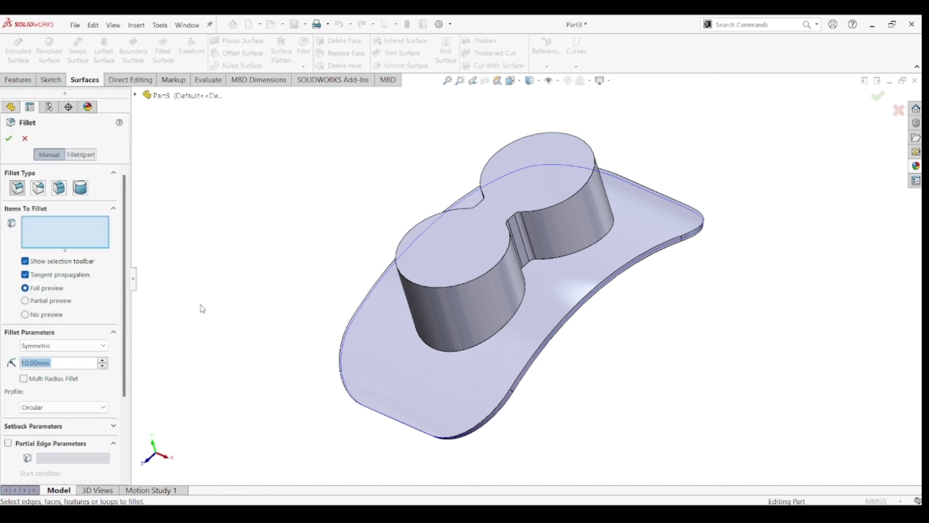
{"action": "type", "text": "3"}
{"action": "key", "text": "Return"}
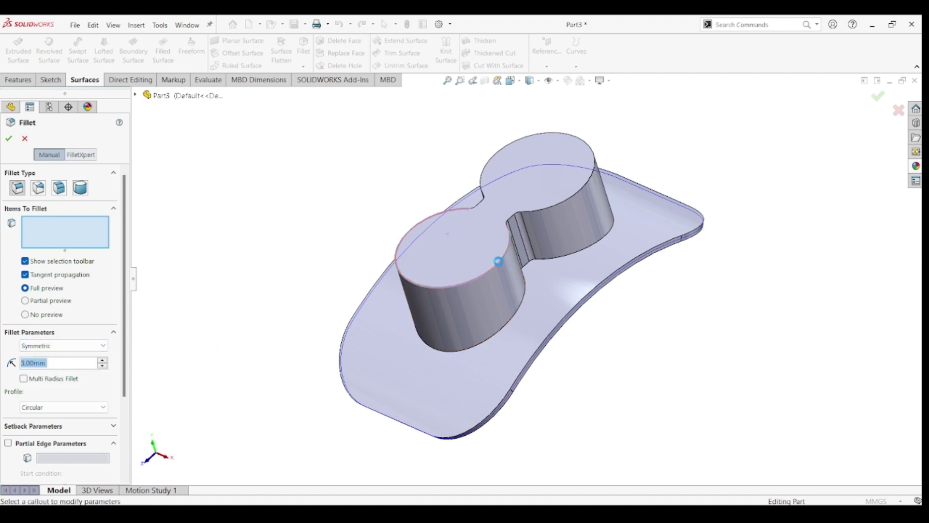
{"action": "left_click", "coordinate": [498, 263]}
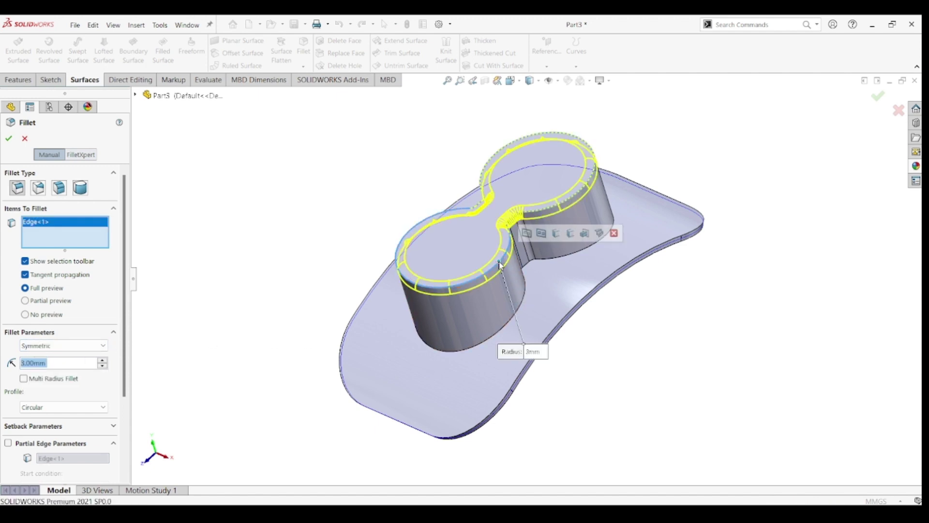
{"action": "left_click", "coordinate": [524, 304]}
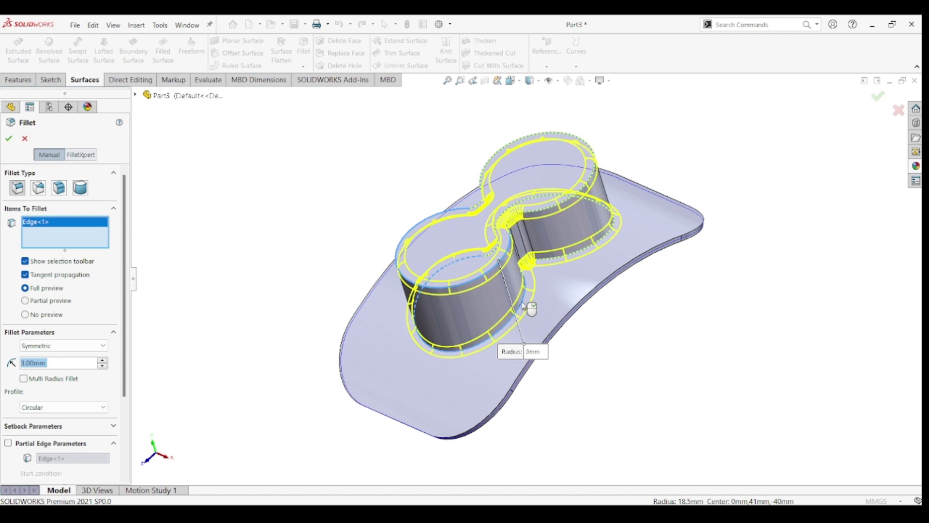
{"action": "left_click", "coordinate": [10, 138]}
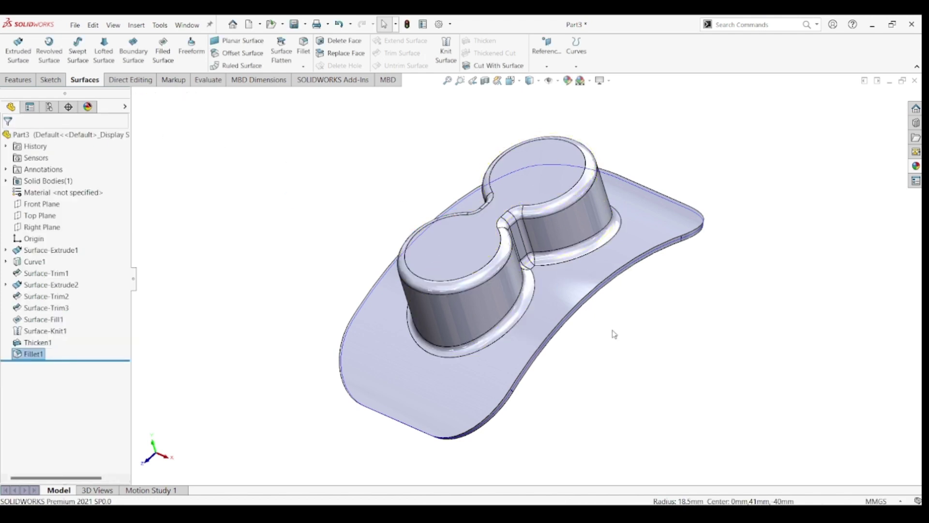
Step: Hide the projected curve that runs along the plate's outline
{"action": "key", "text": "ctrl+7"}
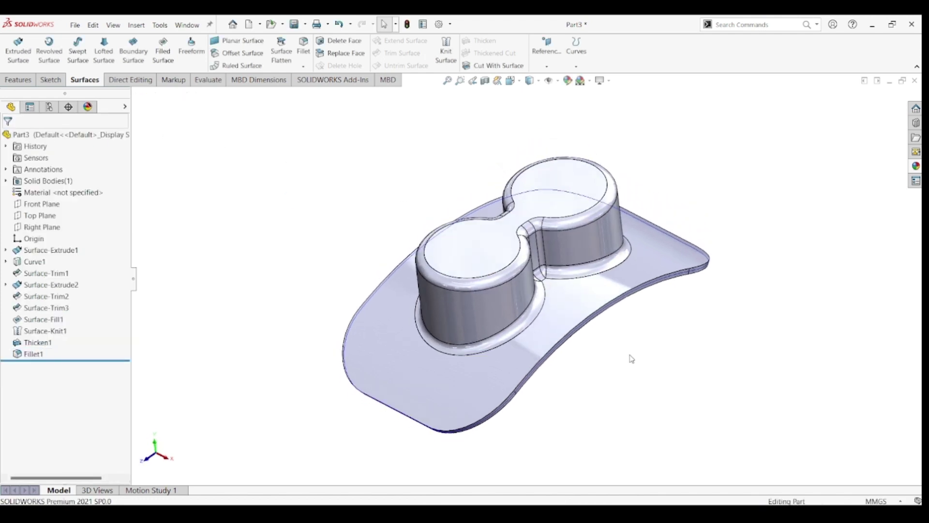
{"action": "left_click", "coordinate": [664, 261]}
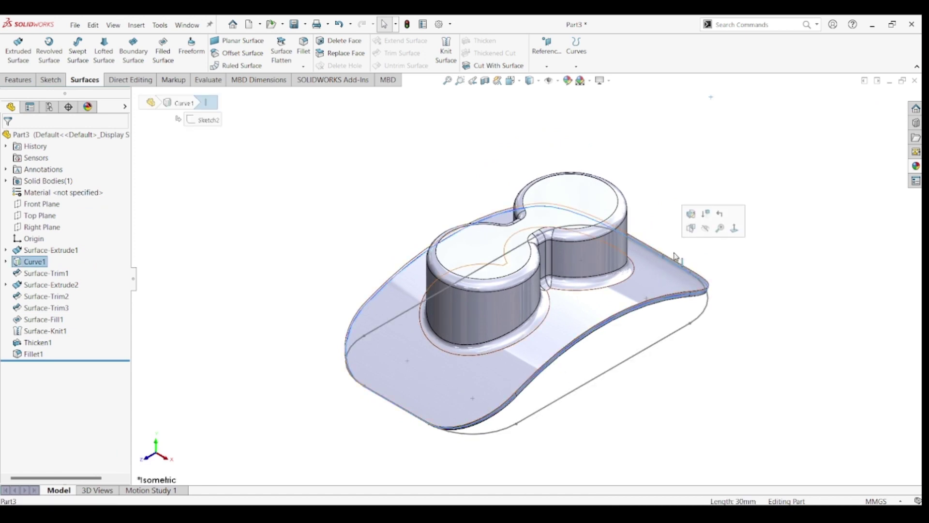
{"action": "left_click", "coordinate": [707, 232]}
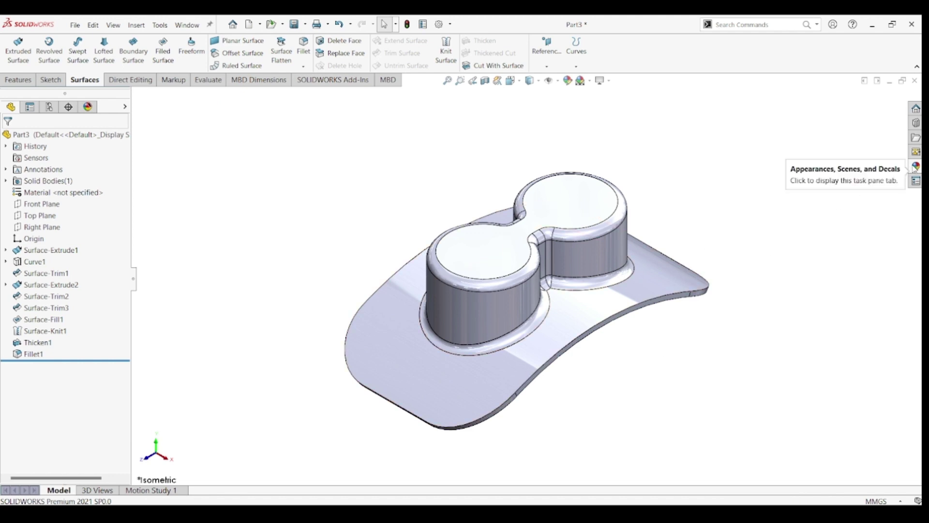
Step: Apply the polished gold appearance to the whole part
{"action": "left_click", "coordinate": [916, 166]}
{"action": "double_click", "coordinate": [818, 292]}
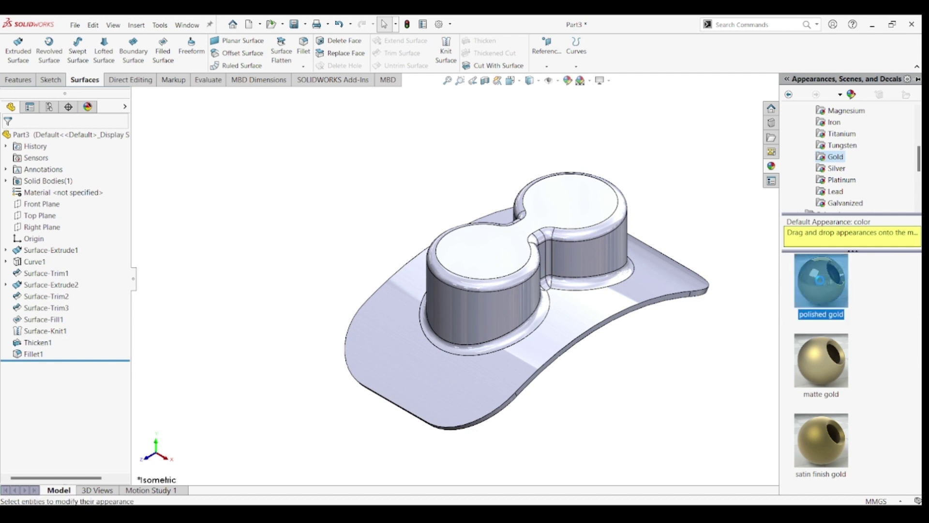
{"action": "middle_click_drag", "start_coordinate": [706, 334], "coordinate": [709, 335]}
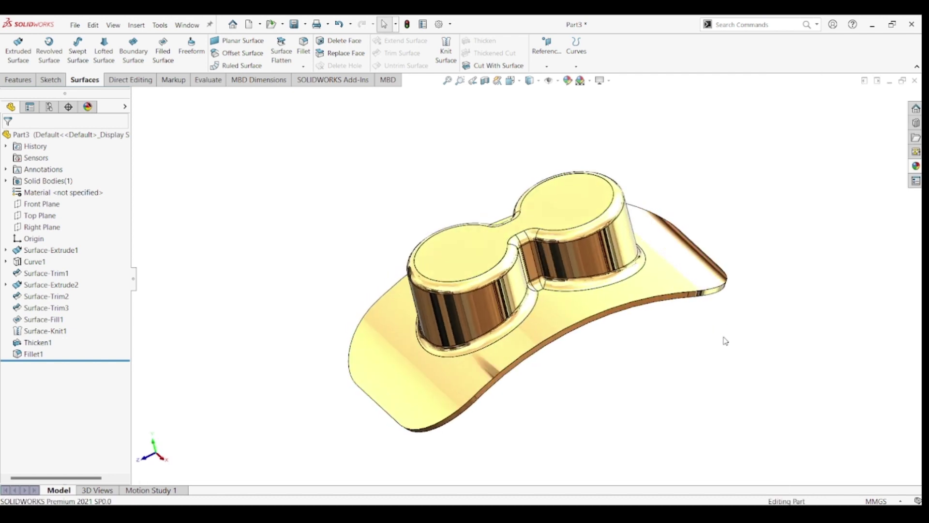